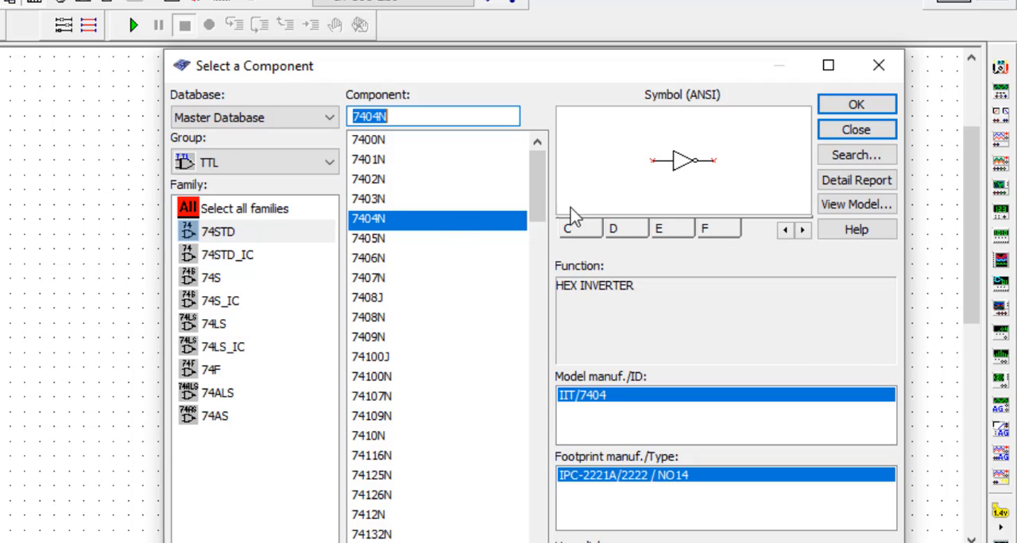
- Place one section A gate of the 7404N hex inverter on the empty schematic, without adding further gates
left_click(847, 110)
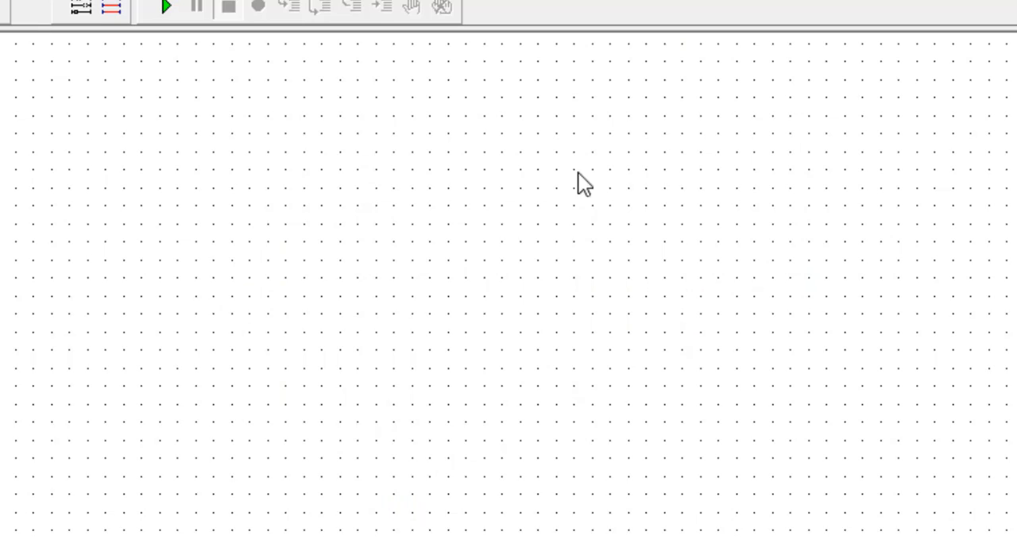
left_click(379, 211)
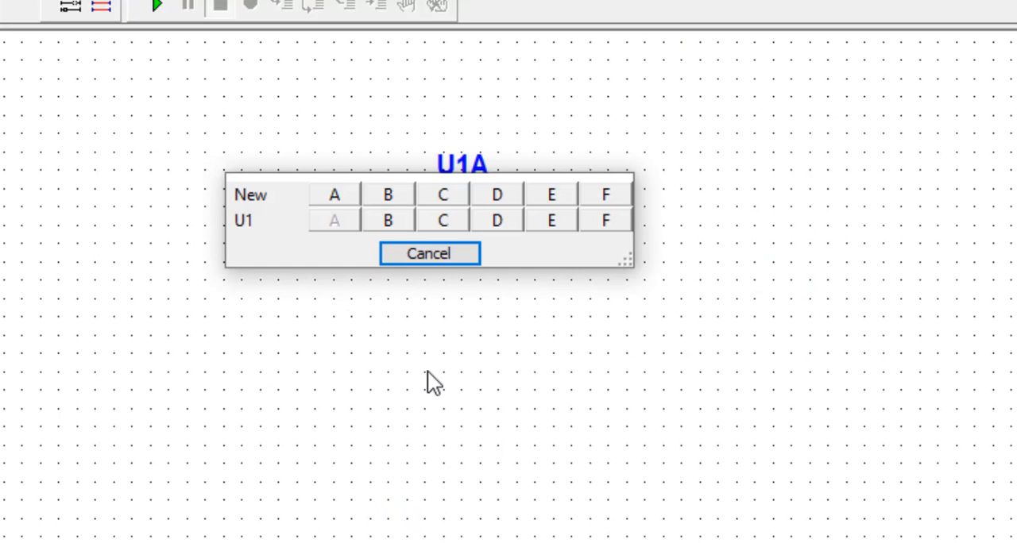
left_click(439, 250)
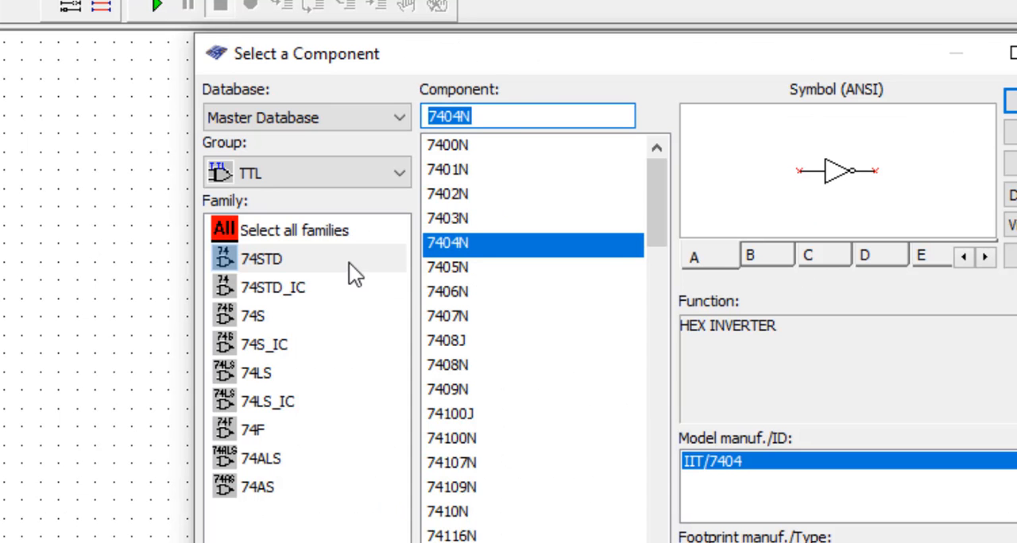
- Place a 220 Ω resistor from the Basic group's RESISTOR family at the output side of the inverter
left_click(266, 172)
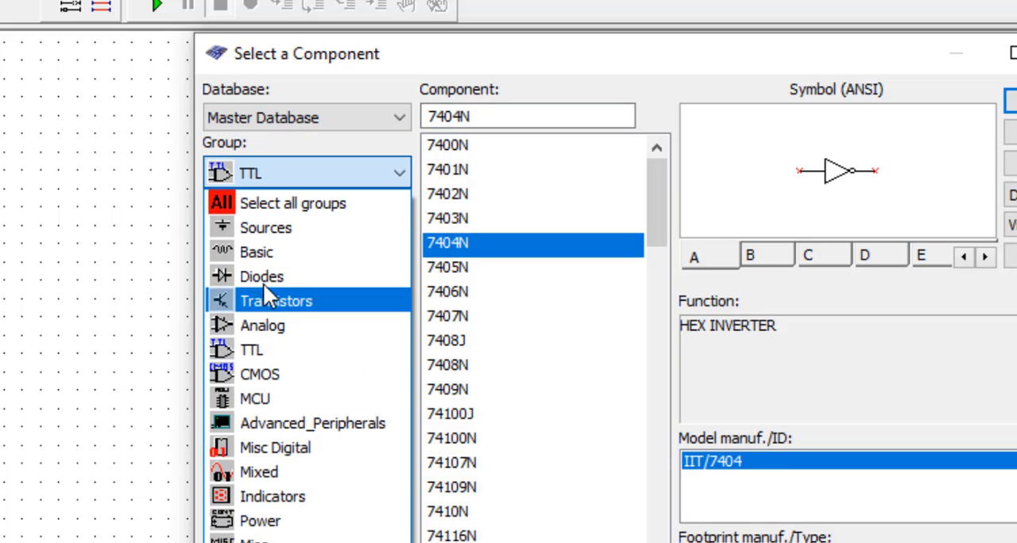
left_click(258, 254)
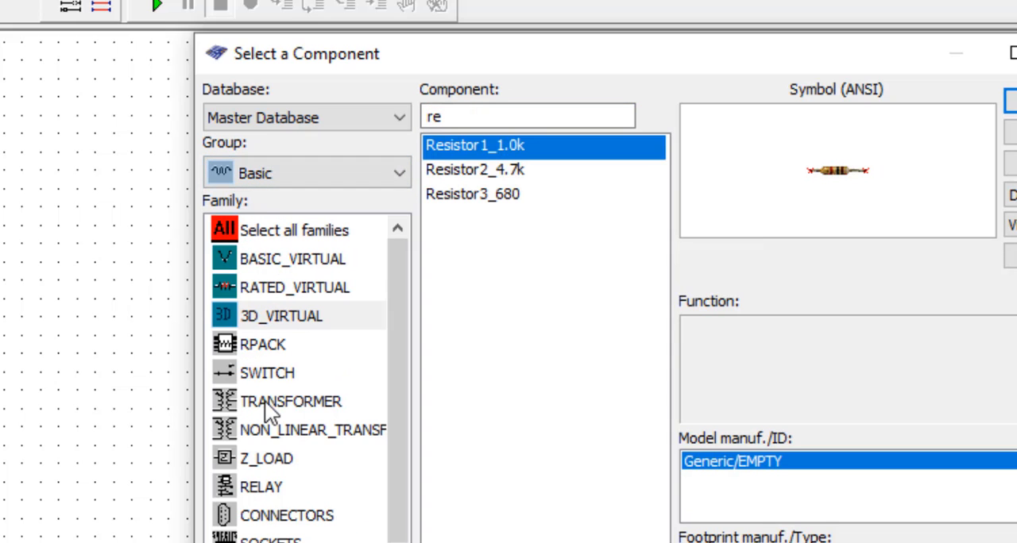
left_click_drag(406, 355, 411, 394)
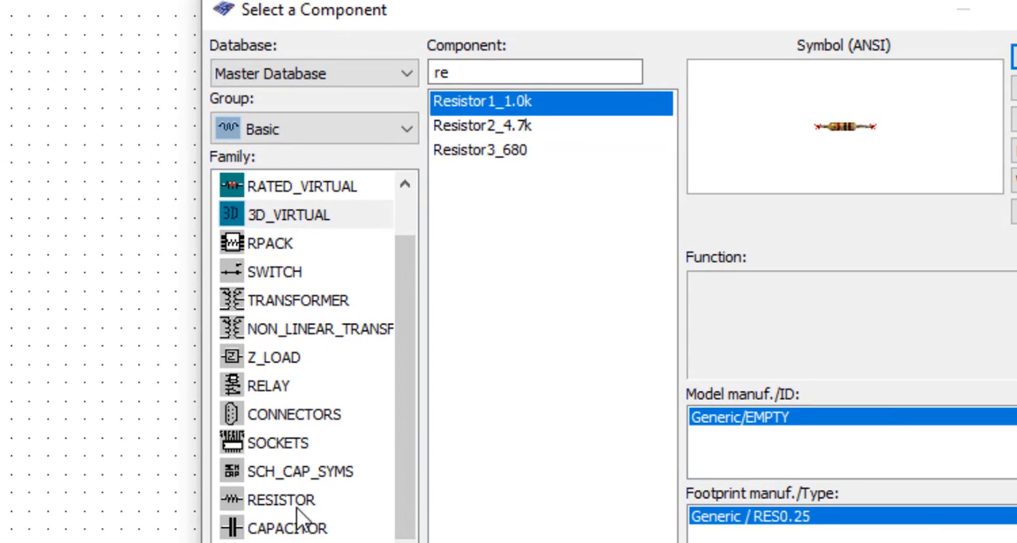
left_click(288, 534)
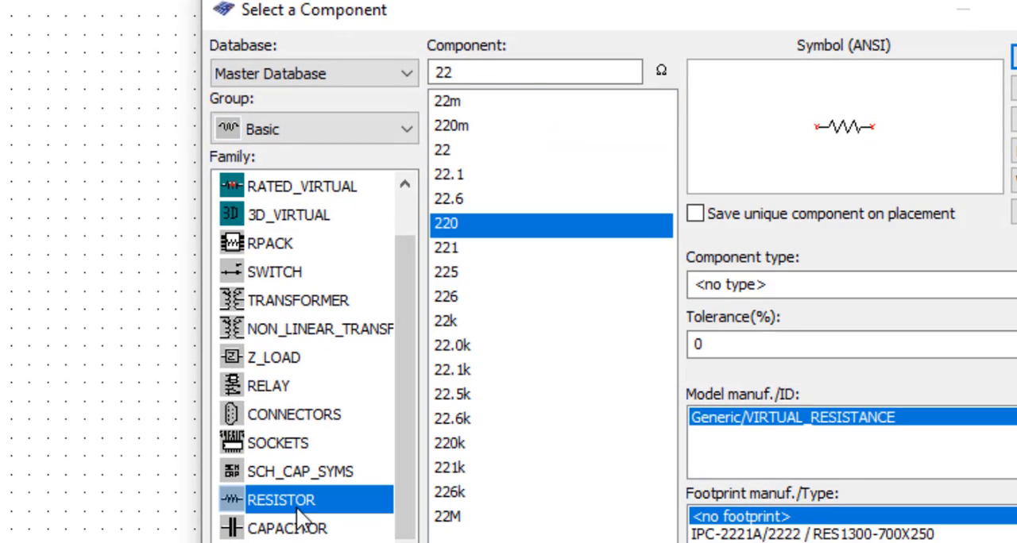
left_click(487, 150)
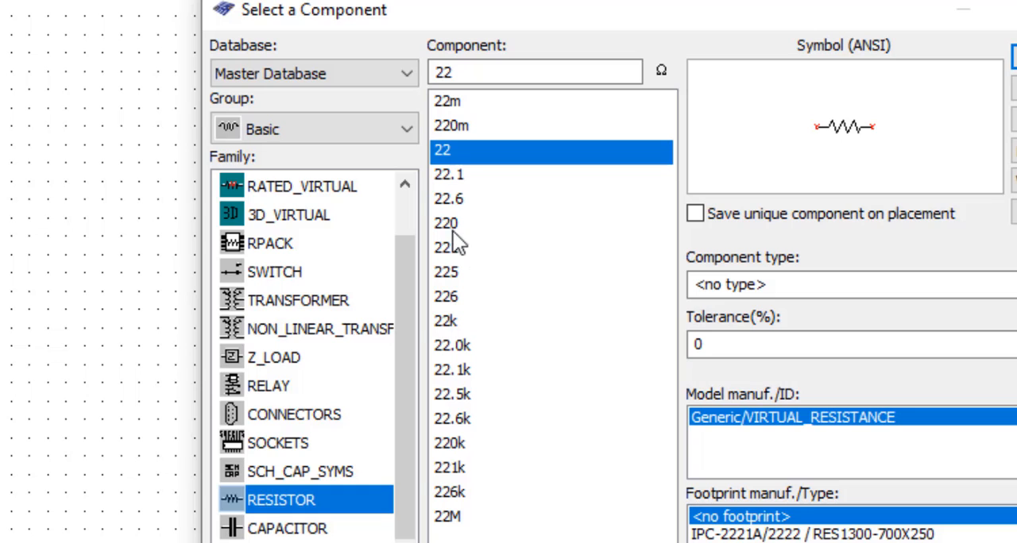
left_click(455, 223)
key("Return")
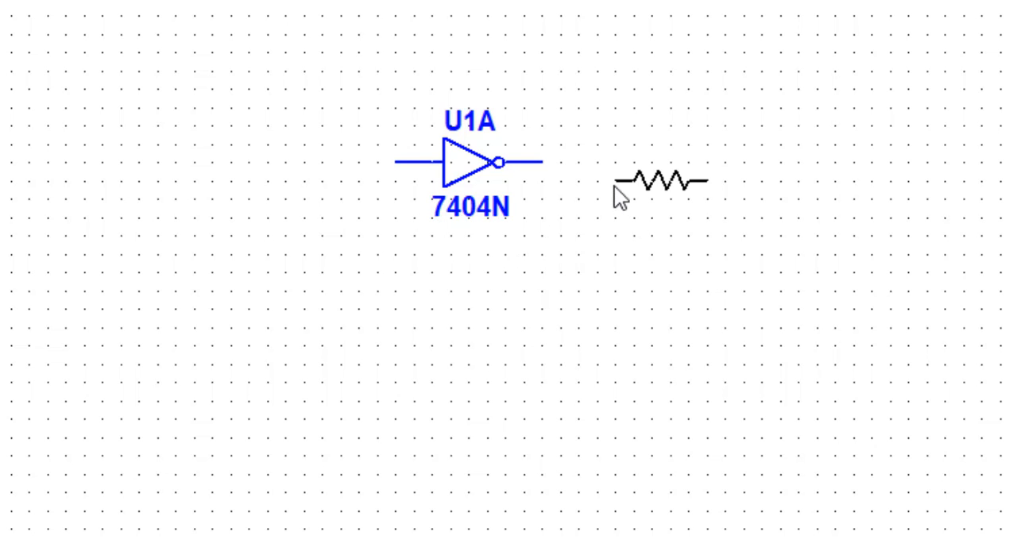
left_click(612, 167)
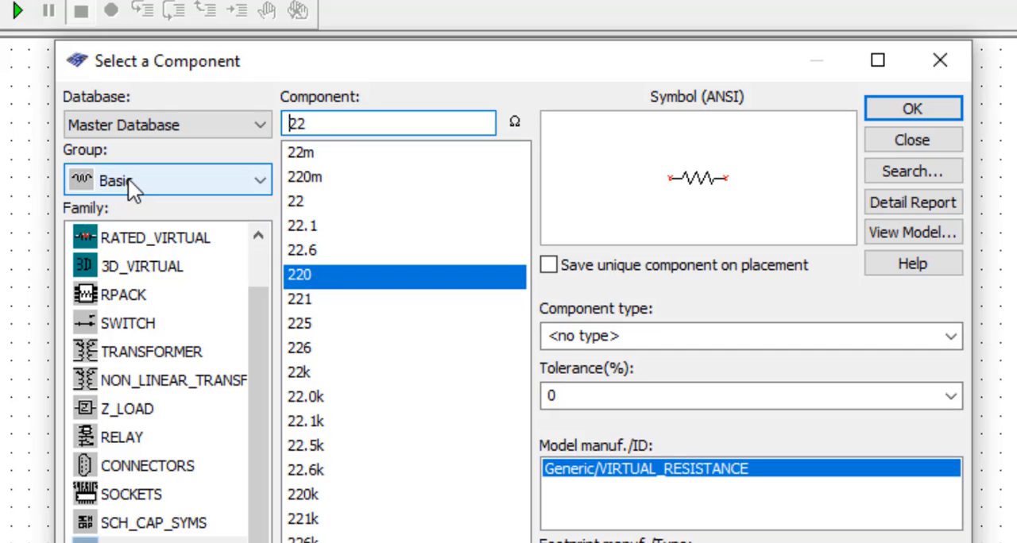
- Place a DC_POWER source from the Sources group well to the left of the inverter
left_click(128, 178)
left_click(128, 234)
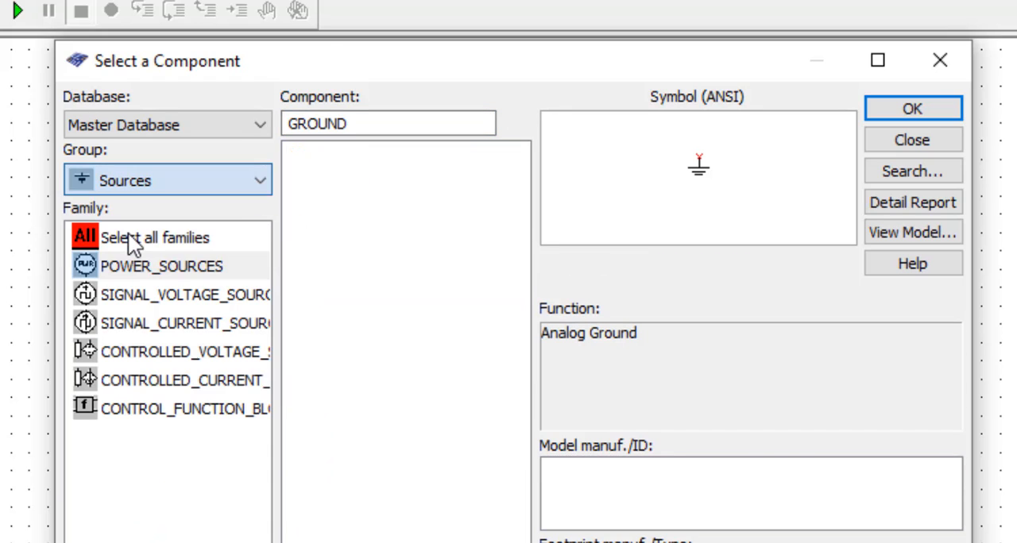
left_click(344, 179)
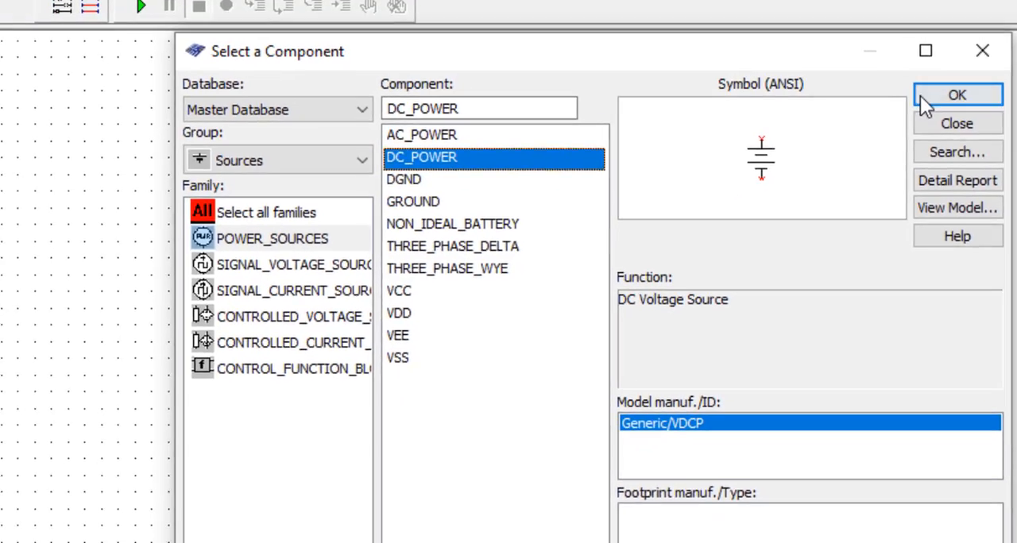
left_click(912, 109)
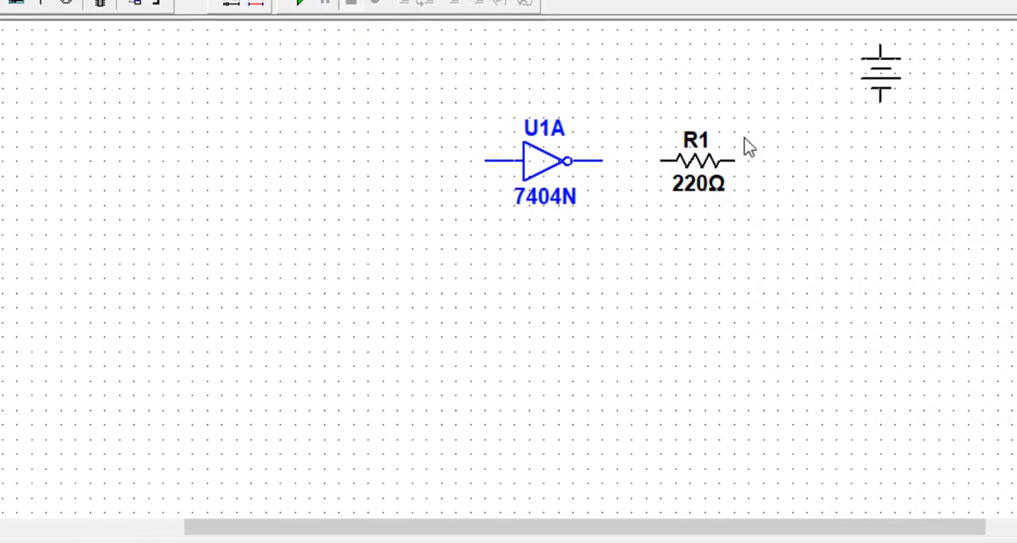
left_click(196, 237)
- Place a GROUND symbol from the power sources below the components, between the DC source and the inverter
left_click(544, 170)
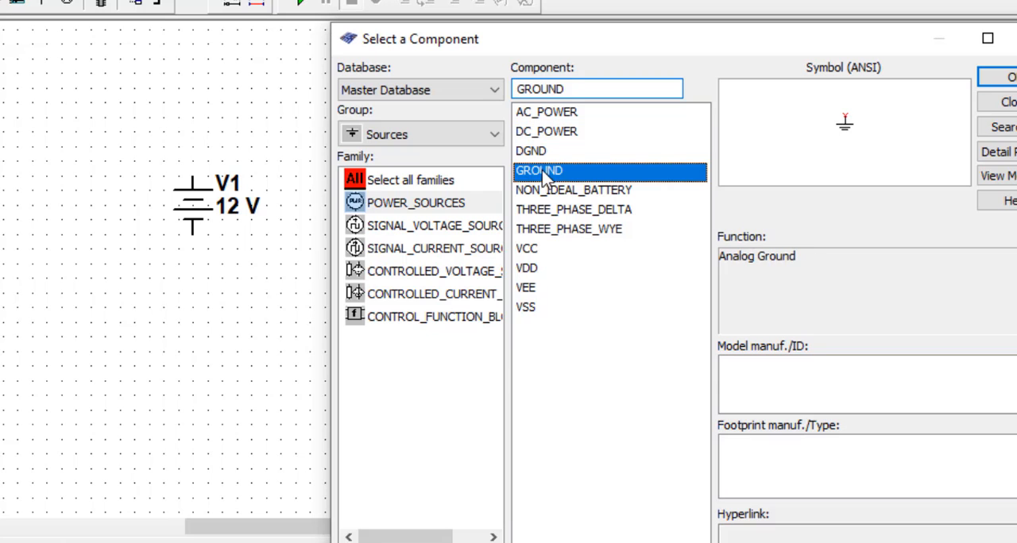
left_click(1003, 77)
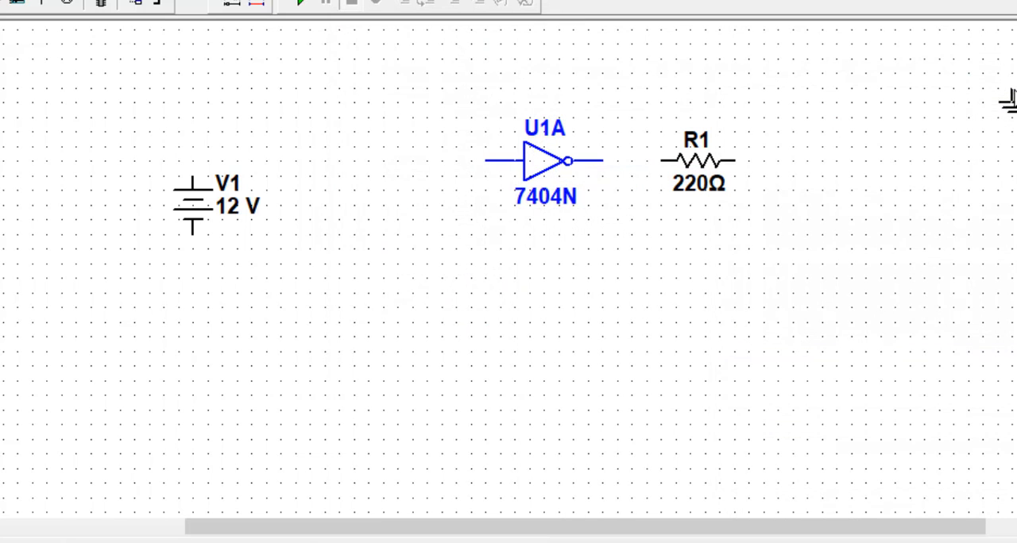
left_click(429, 332)
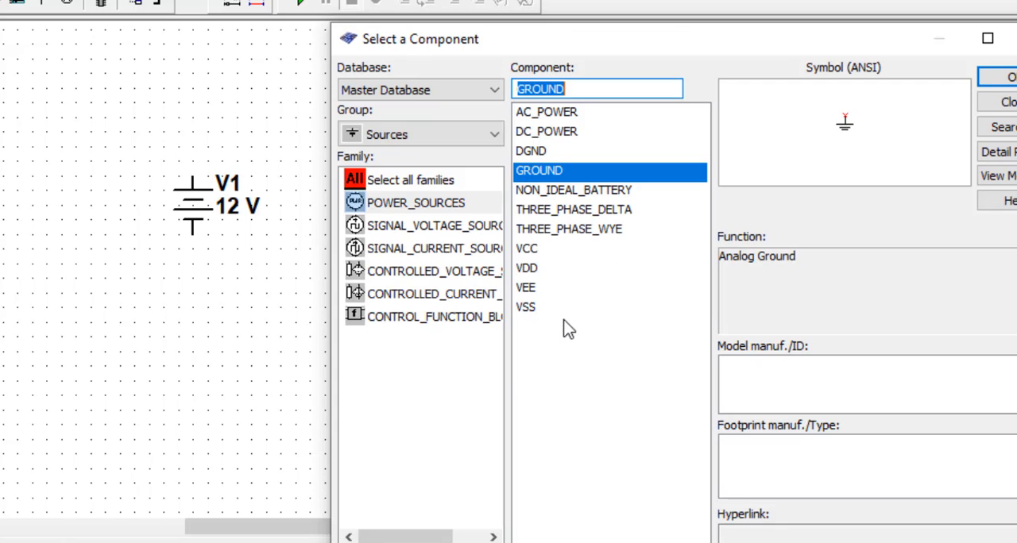
- Place an SPST switch from the SWITCH family between the DC source and the inverter's input, ending component placement
left_click(438, 138)
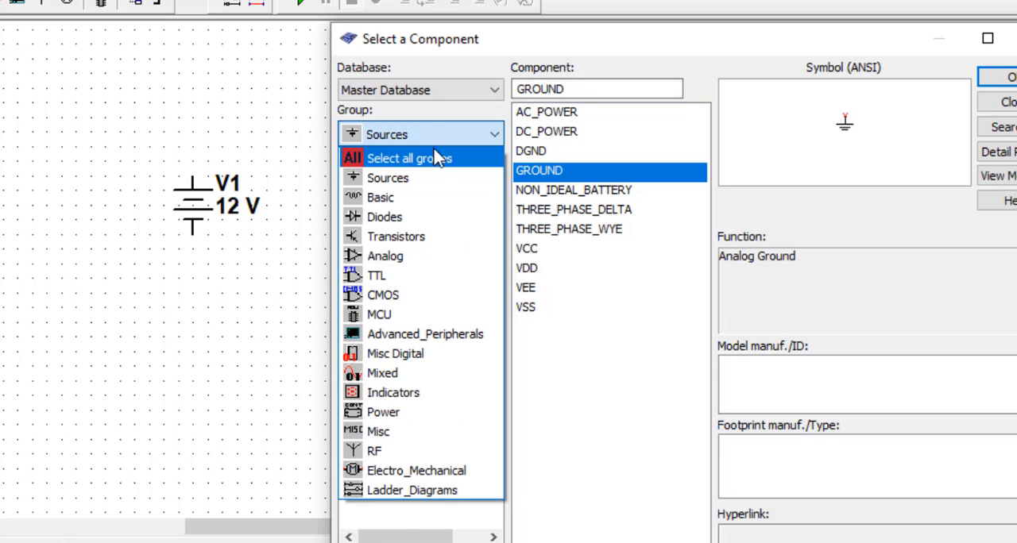
left_click(438, 157)
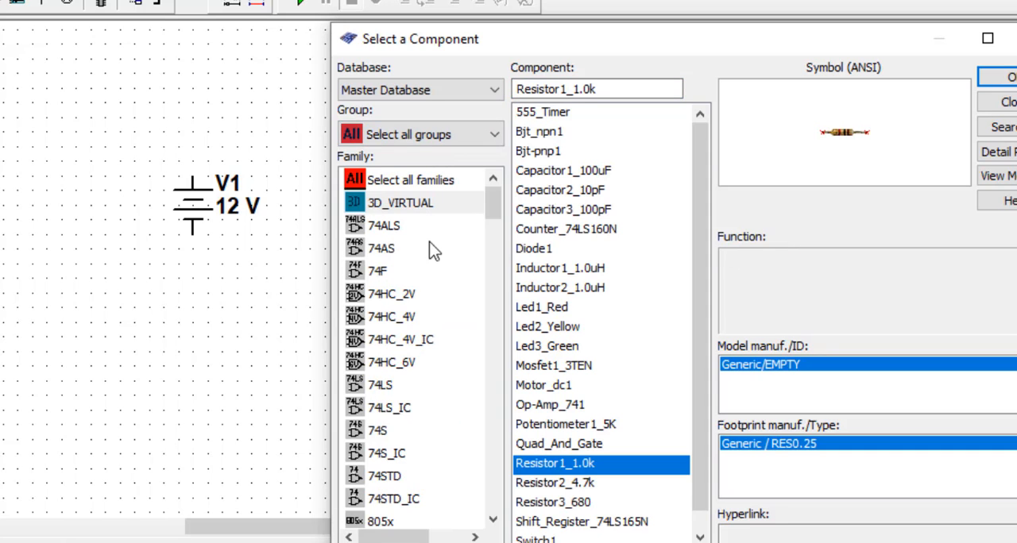
left_click(431, 182)
type("led")
left_click_drag(495, 225, 494, 441)
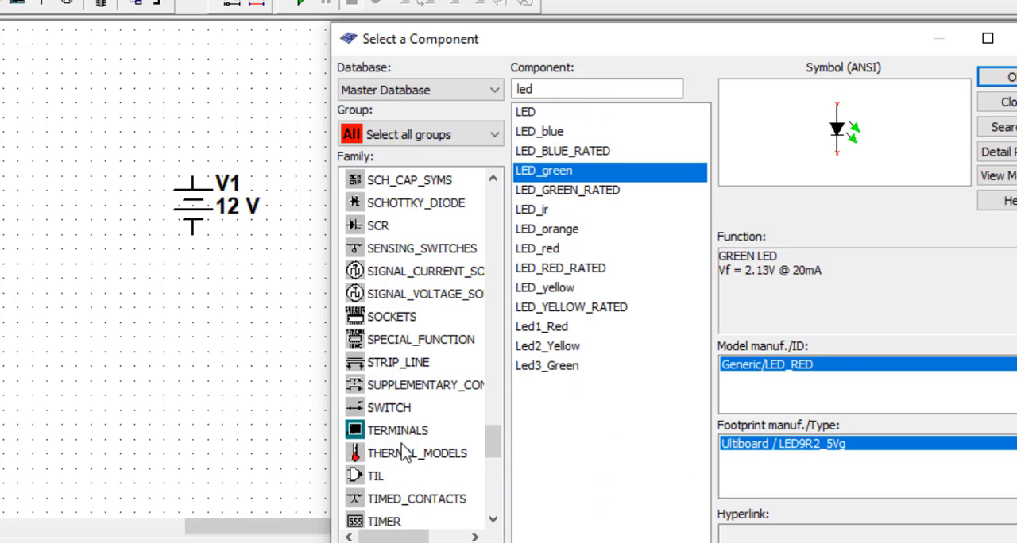
left_click(387, 411)
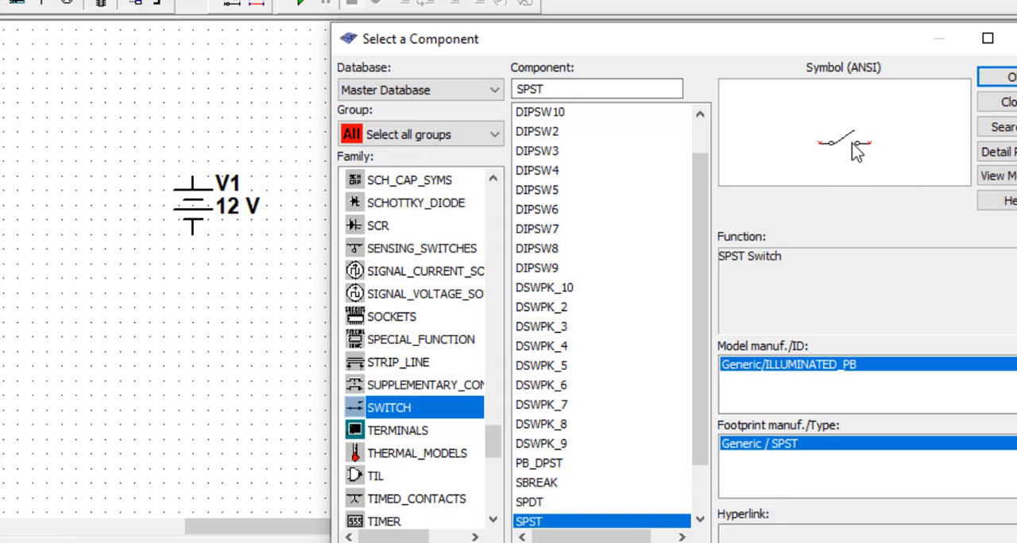
left_click(985, 77)
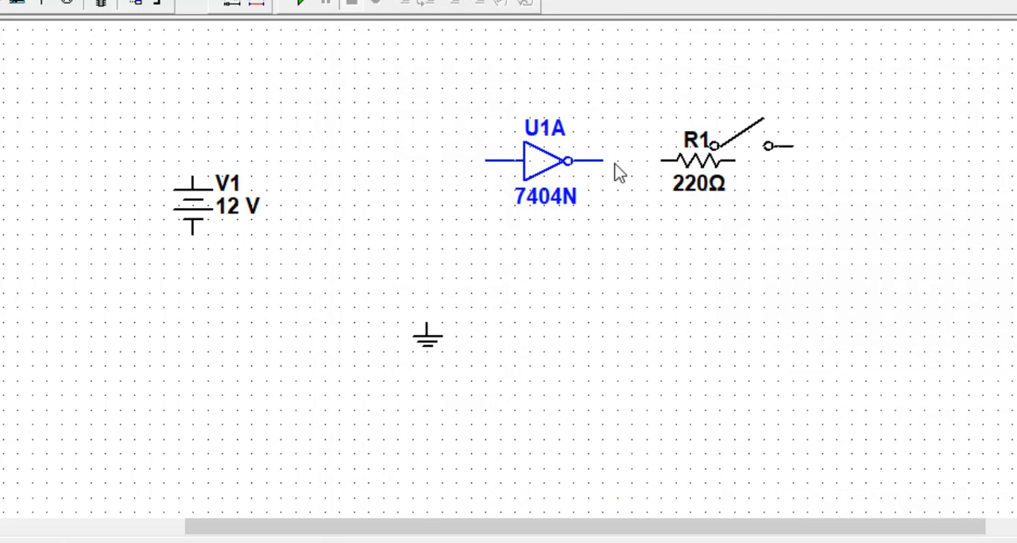
left_click(316, 167)
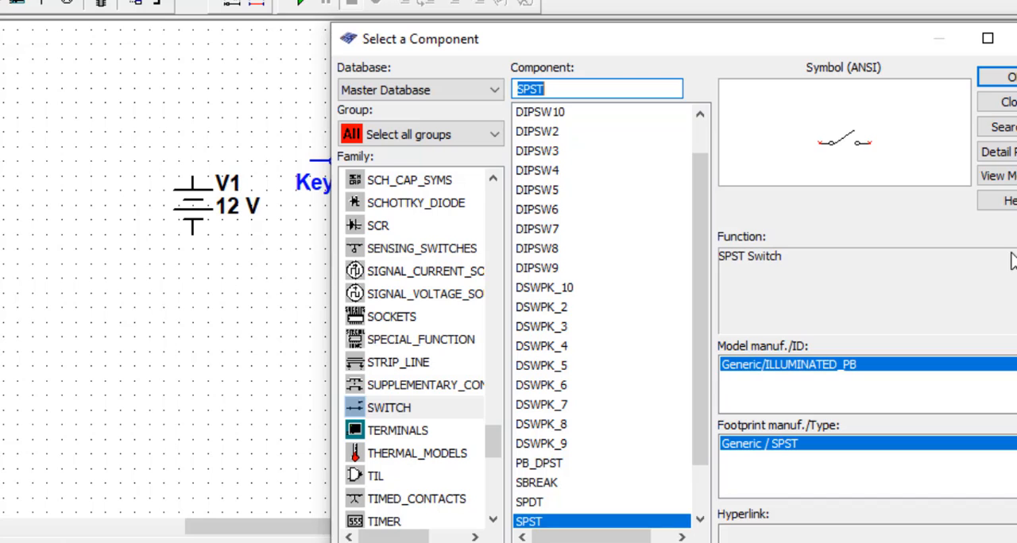
left_click(1005, 104)
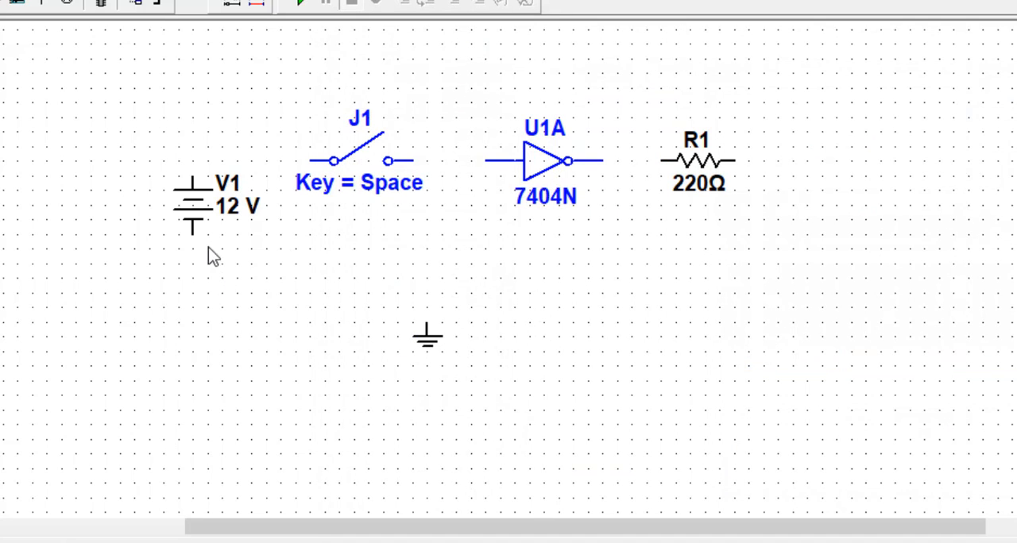
- Move the DC source and the ground symbol lower on the schematic to make room for wiring
left_click_drag(204, 217, 199, 290)
left_click_drag(428, 340, 435, 394)
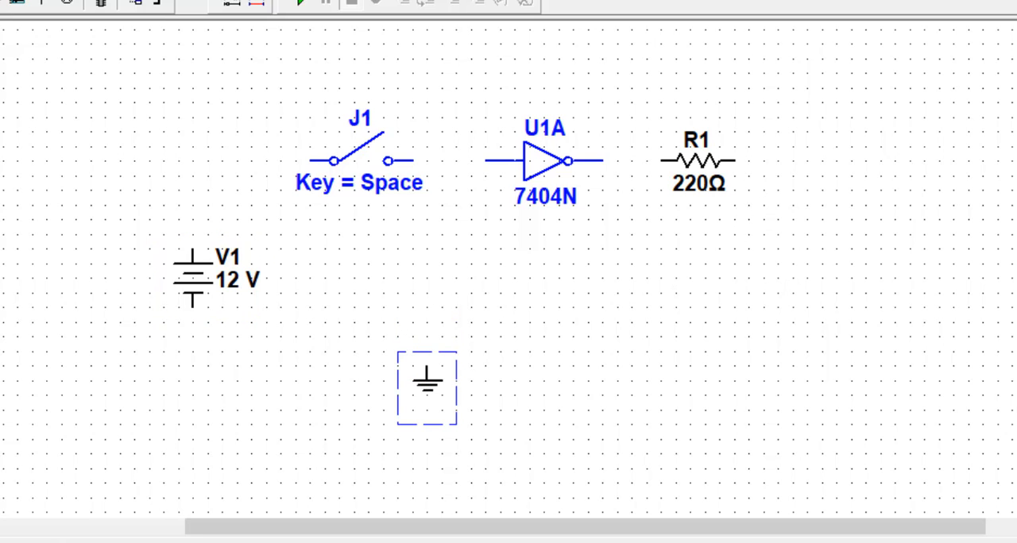
- Search all component groups and families for "led" and place an LED_green vertically below and to the right of the resistor
key("ctrl+w")
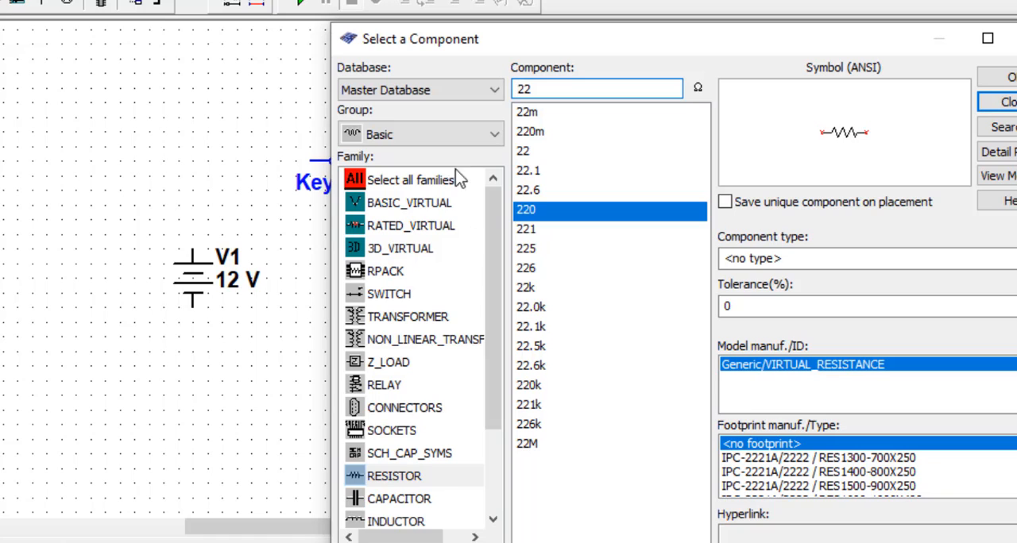
left_click(416, 136)
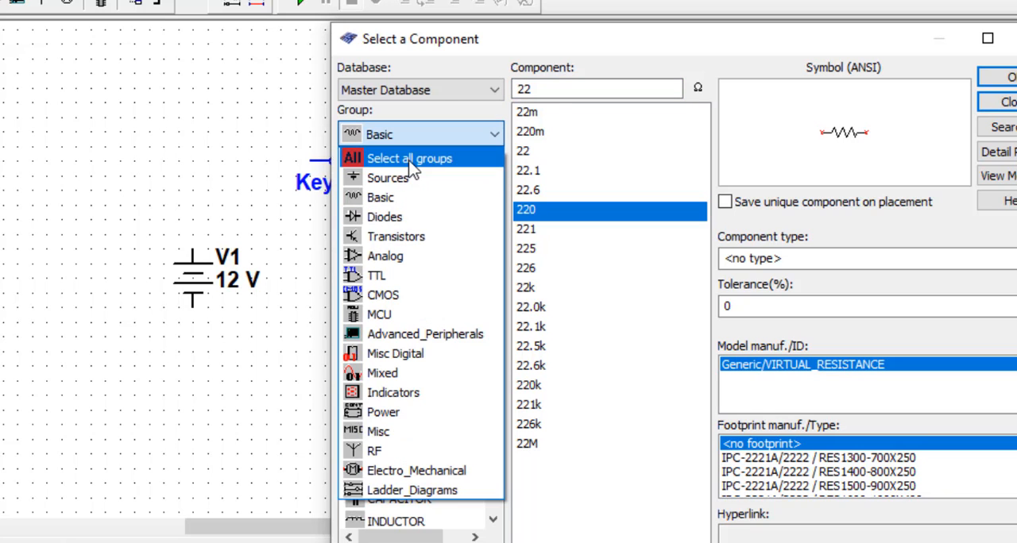
left_click(410, 159)
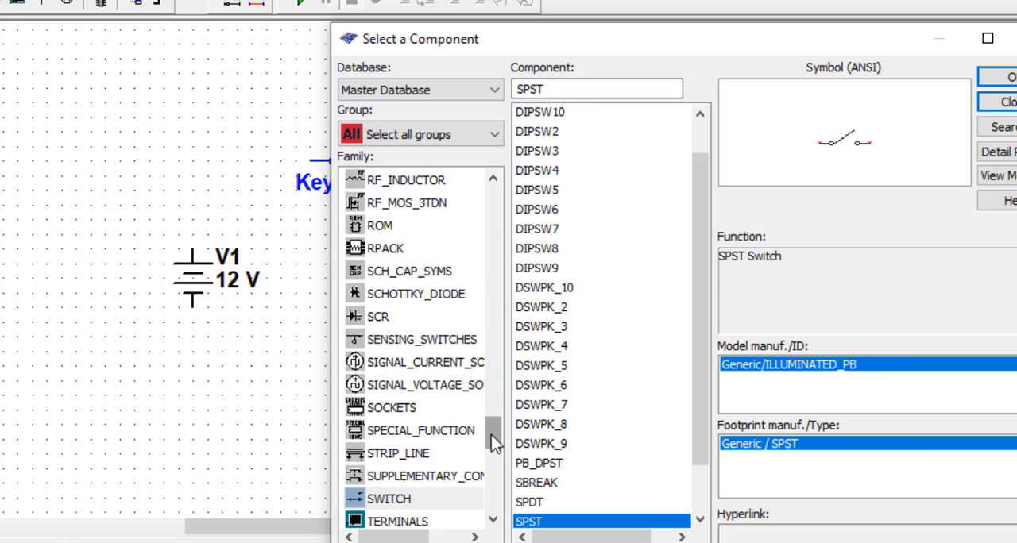
left_click_drag(492, 434, 494, 199)
left_click(451, 182)
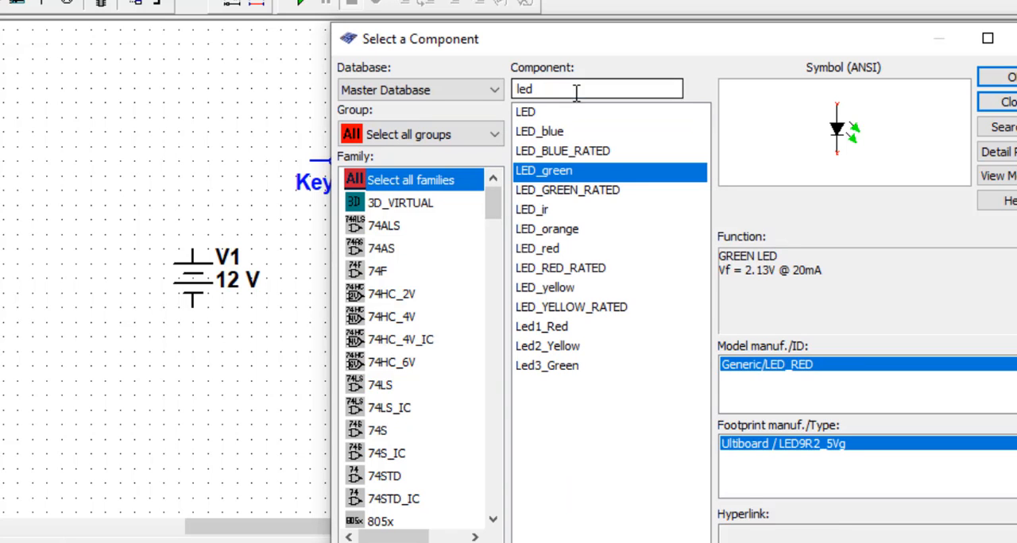
left_click(575, 91)
left_click(1009, 80)
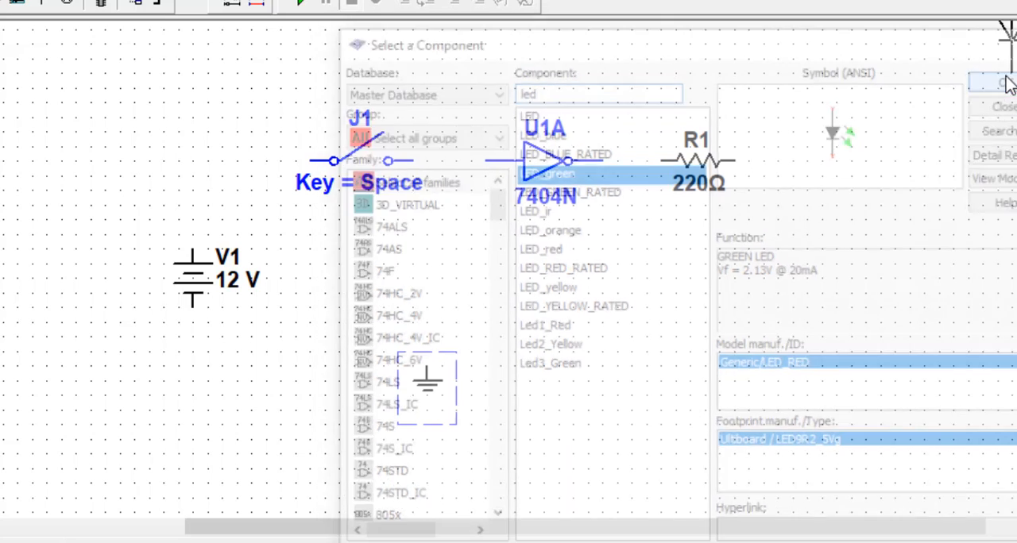
key("Escape")
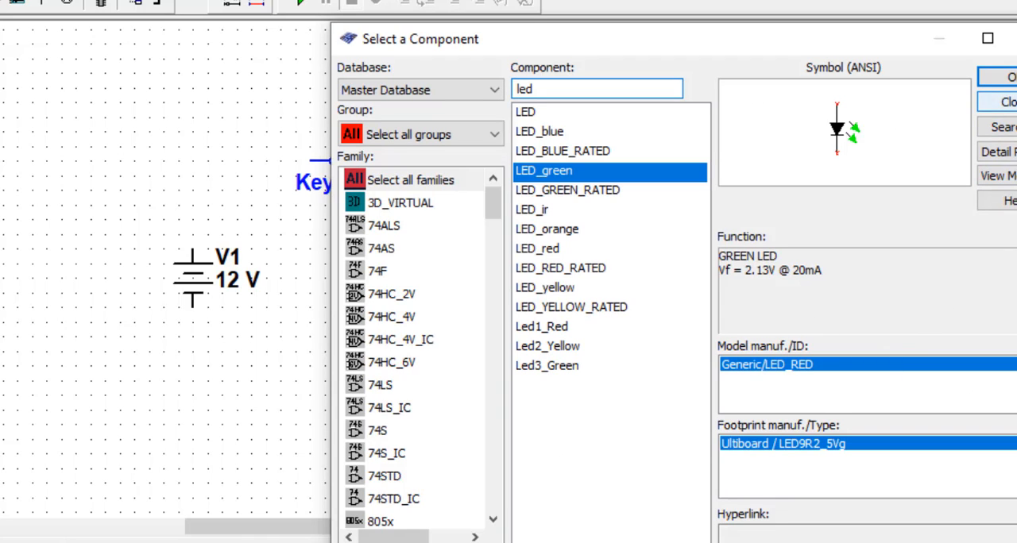
left_click(1003, 102)
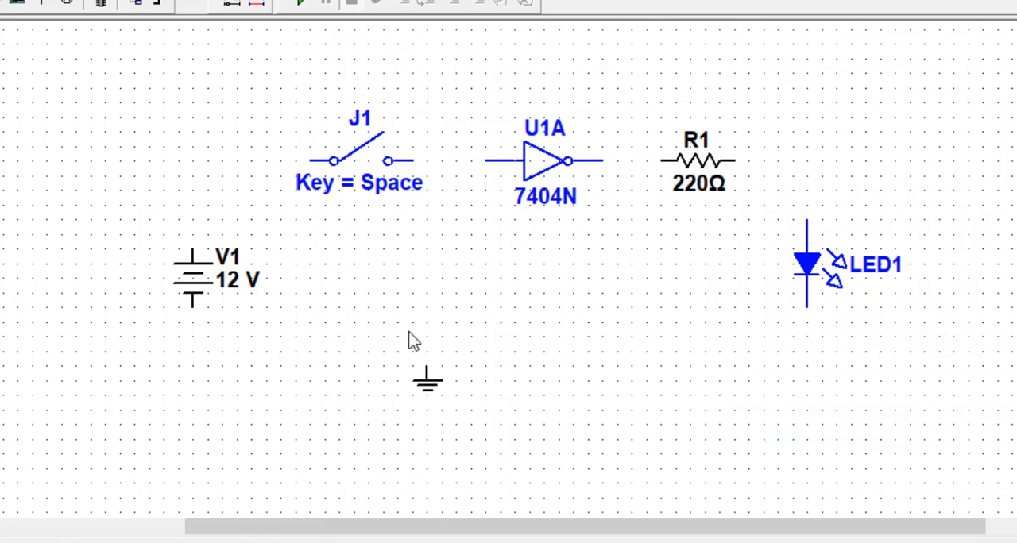
- Wire the DC source's positive terminal in series through the switch and the inverter to the 220 Ω resistor
left_click(192, 250)
left_click(312, 160)
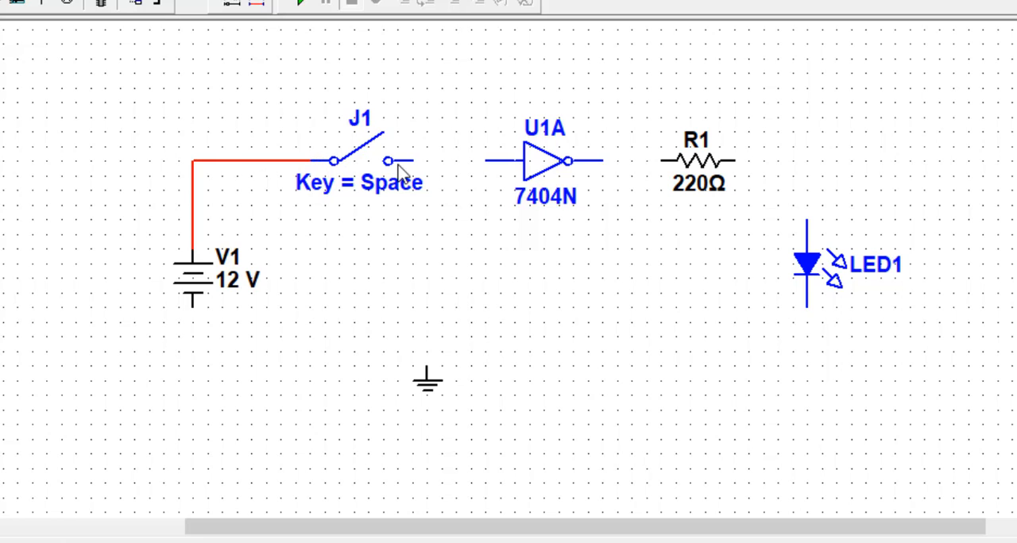
left_click(416, 161)
left_click(486, 161)
left_click(601, 161)
left_click(662, 161)
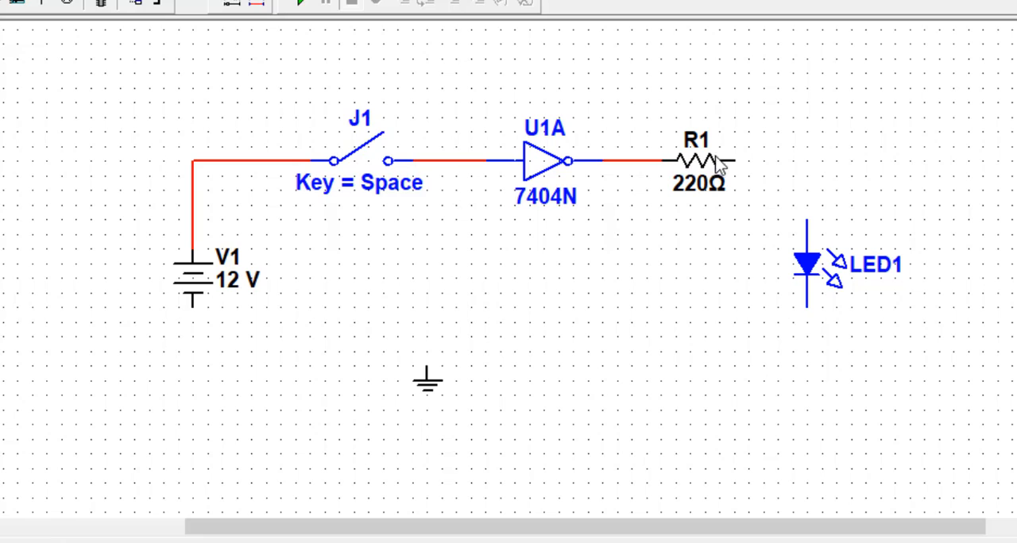
- Wire the resistor through the LED to the DC source's negative terminal and connect the ground symbol to that return line
left_click(734, 161)
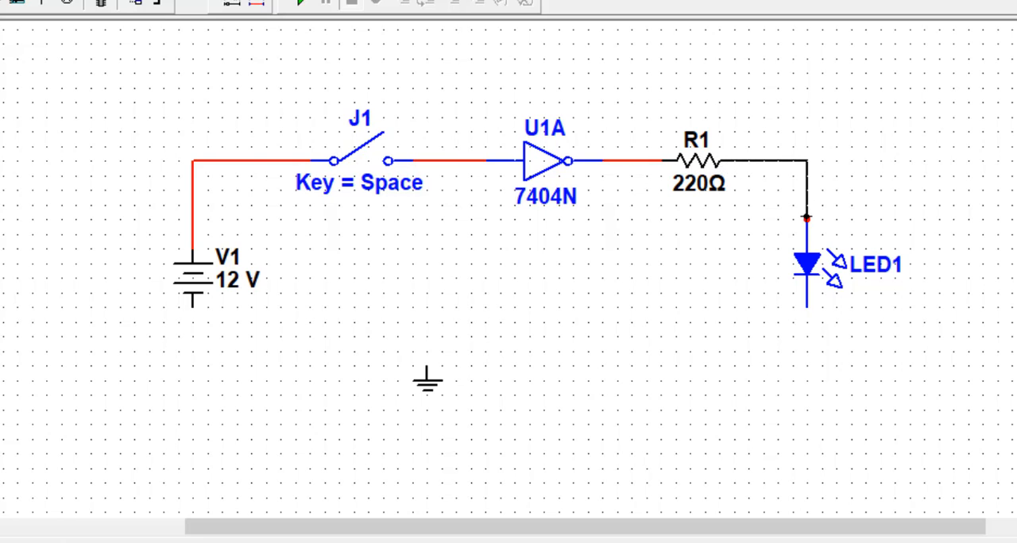
left_click(807, 221)
left_click(807, 308)
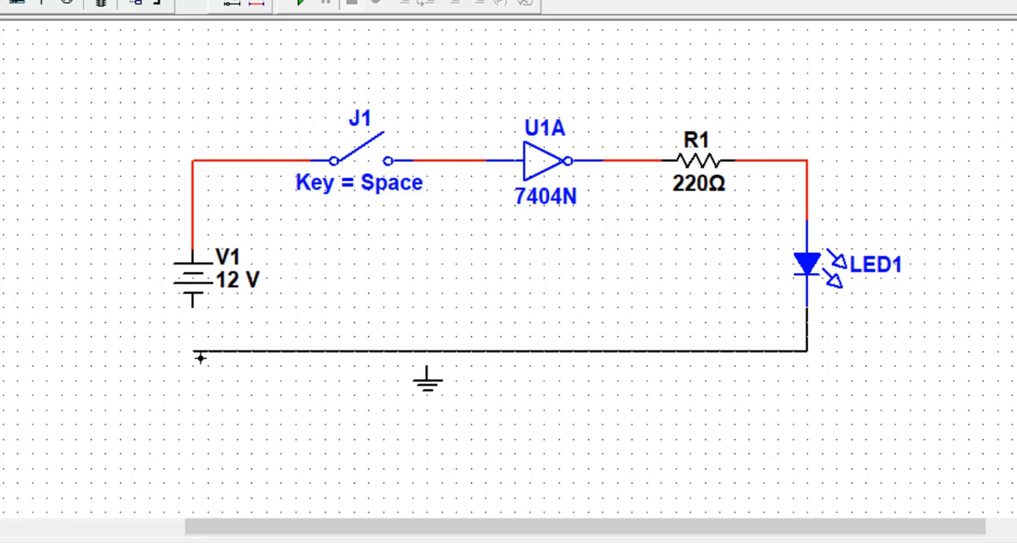
left_click(192, 306)
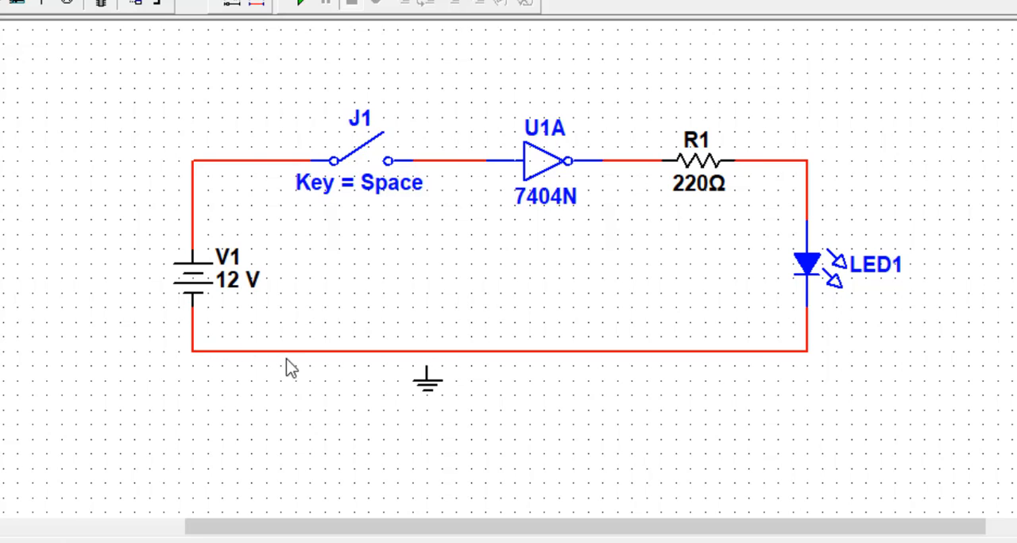
left_click(427, 351)
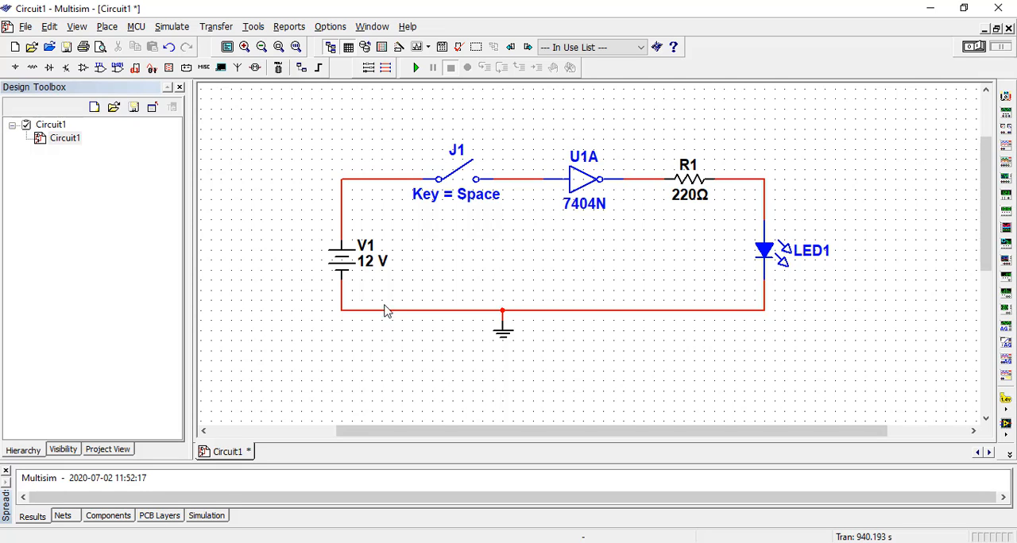
- Set the DC source's voltage to 5 V
double_click(373, 262)
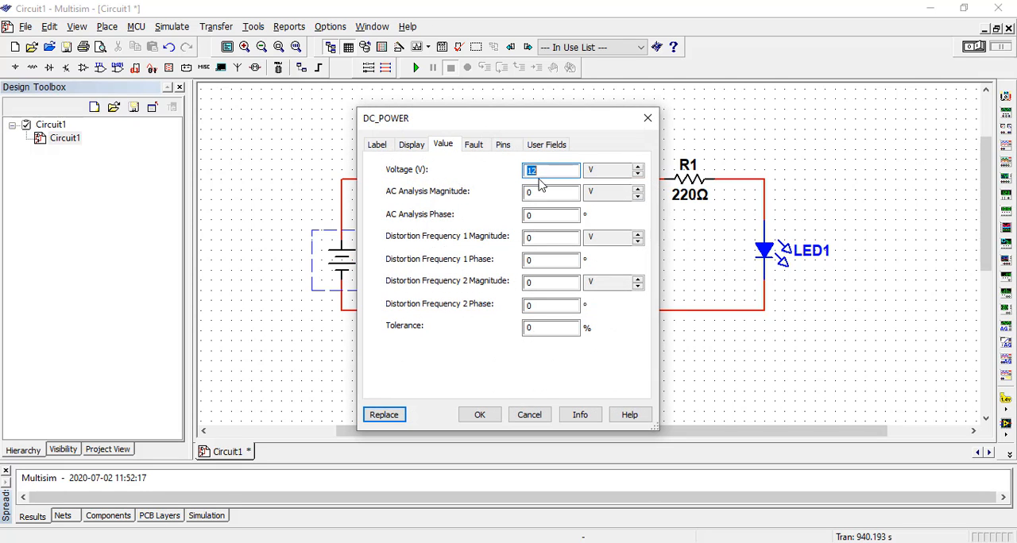
type("5")
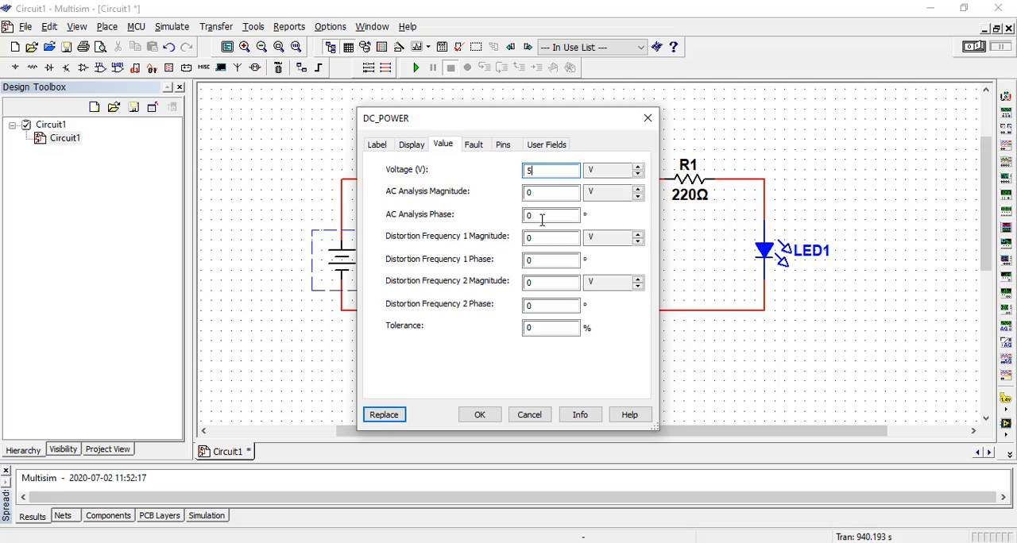
left_click(479, 414)
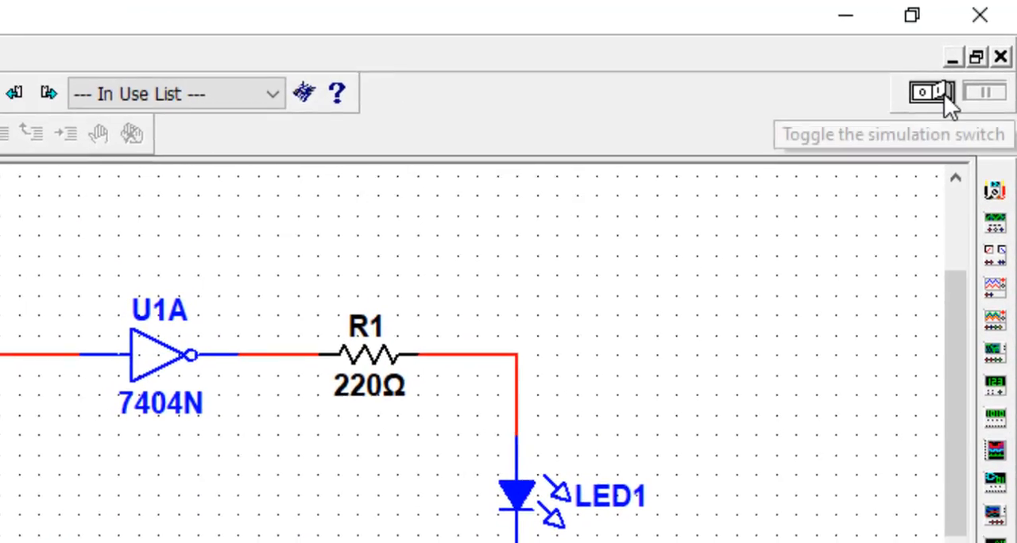
- Run the simulation, toggle the switch closed and open again while it runs, and stop the simulation
left_click(945, 95)
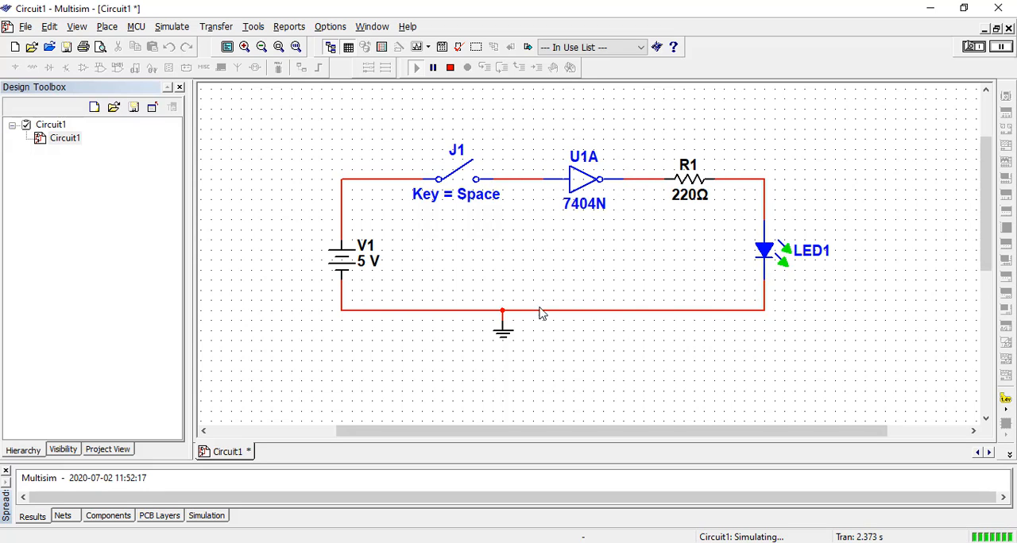
key("space")
key("space")
left_click(973, 47)
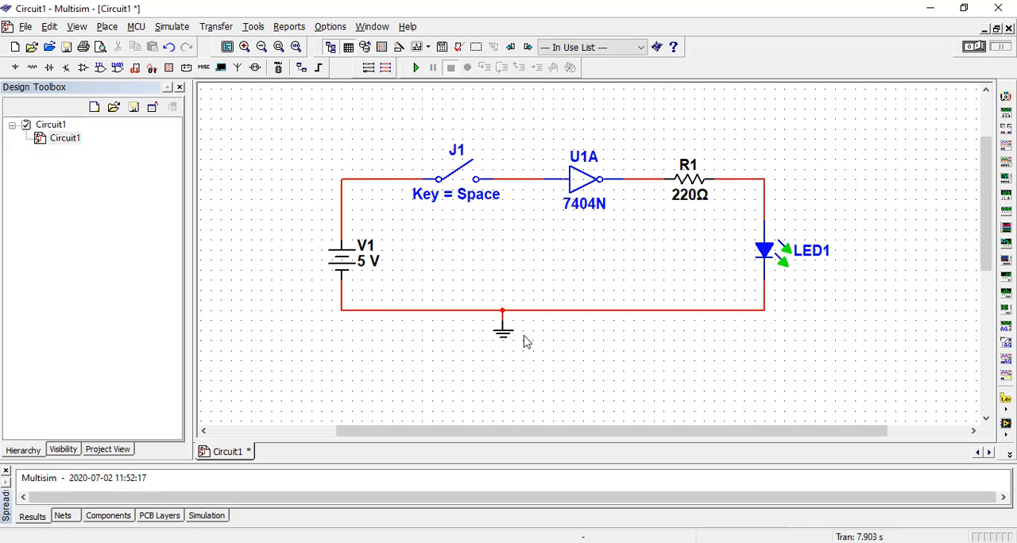
- Simulate the circuit once with the switch closed and once with it open, stopping after each run
left_click(469, 179)
left_click(975, 47)
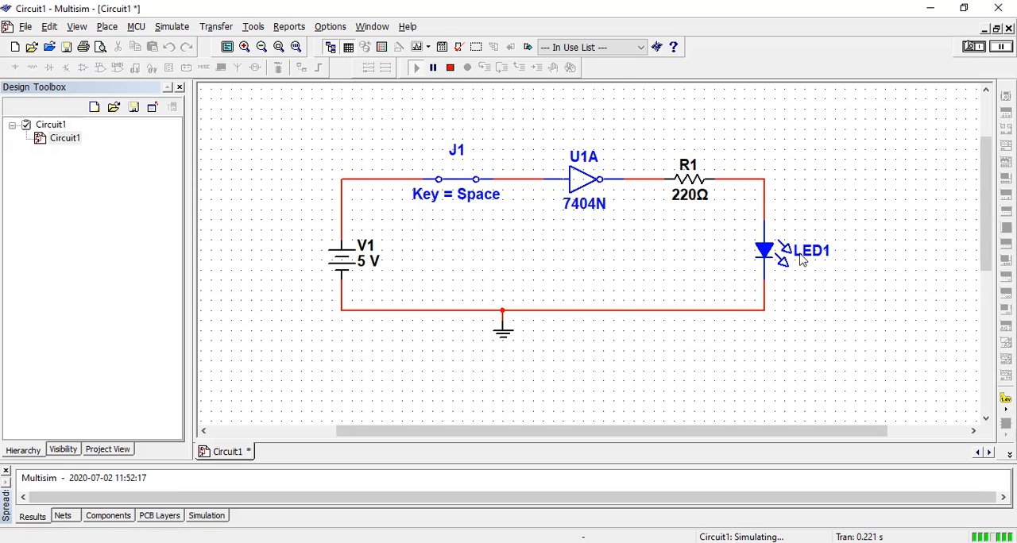
left_click(969, 50)
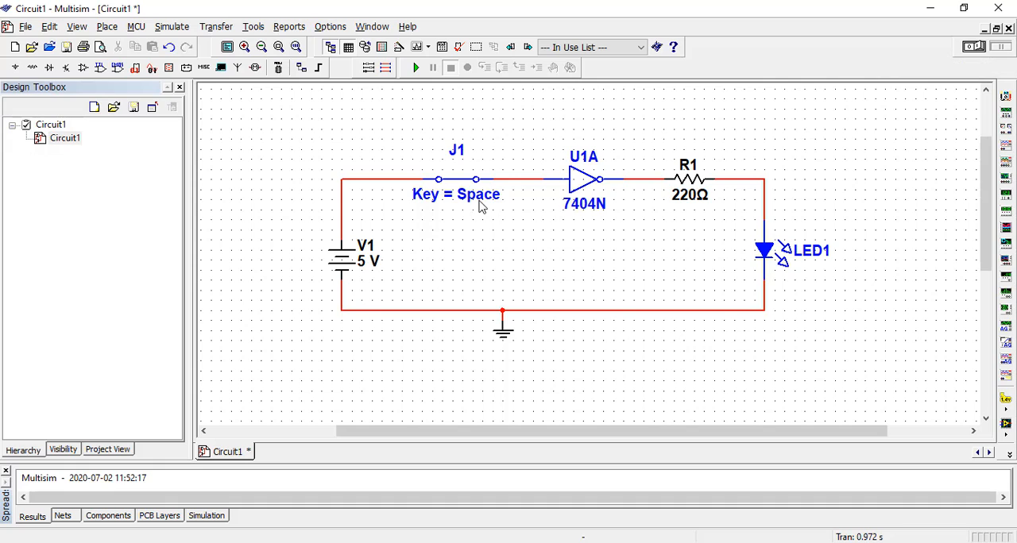
left_click(457, 176)
left_click(980, 49)
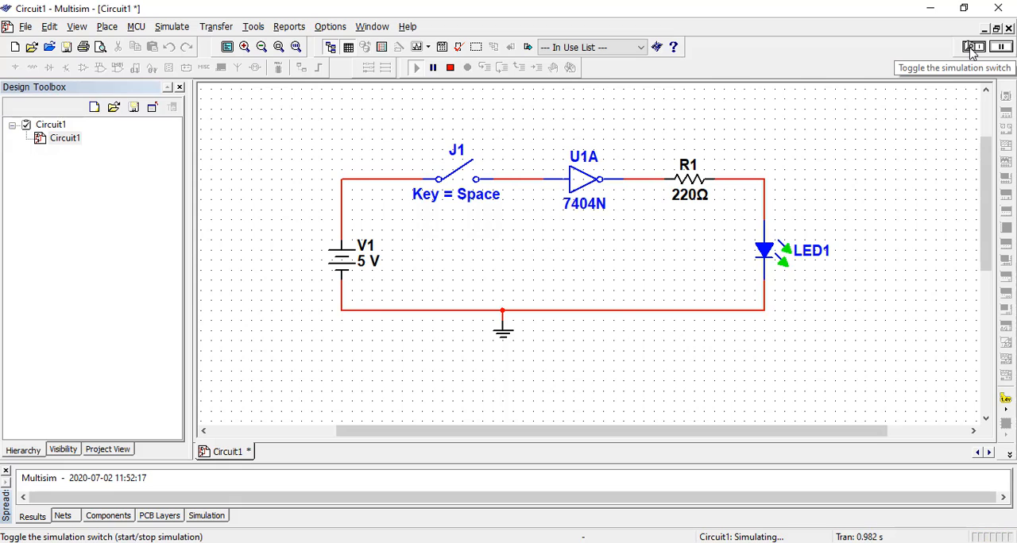
left_click(971, 49)
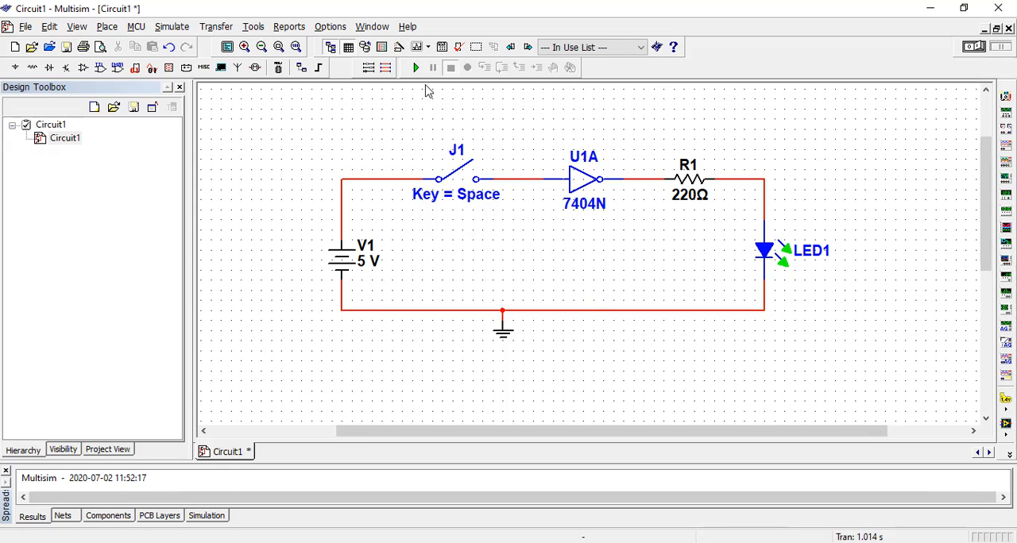
- Search all component groups for "led", place an LED_orange between the switch and inverter, and wire it from the inverter's input line to the ground line
left_click(31, 67)
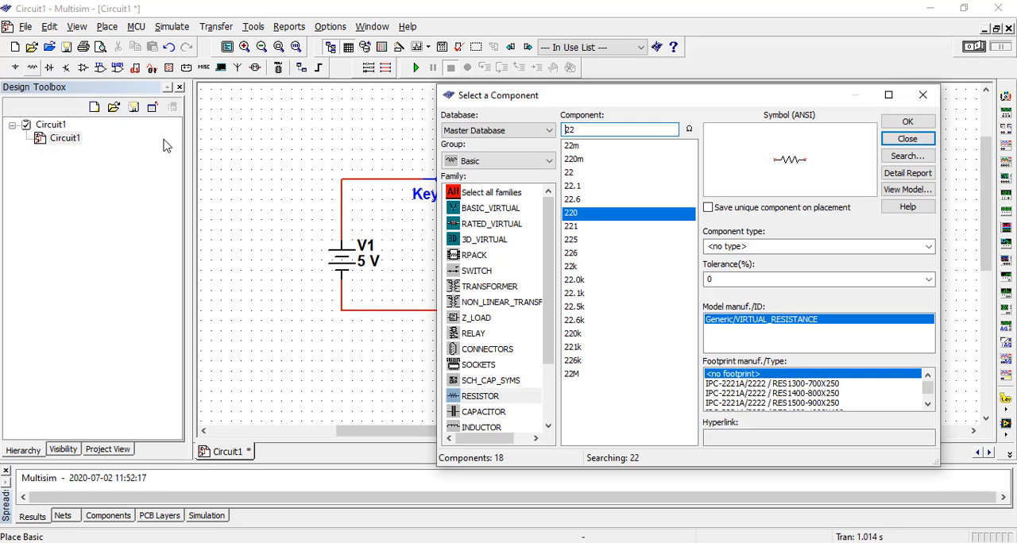
left_click(477, 193)
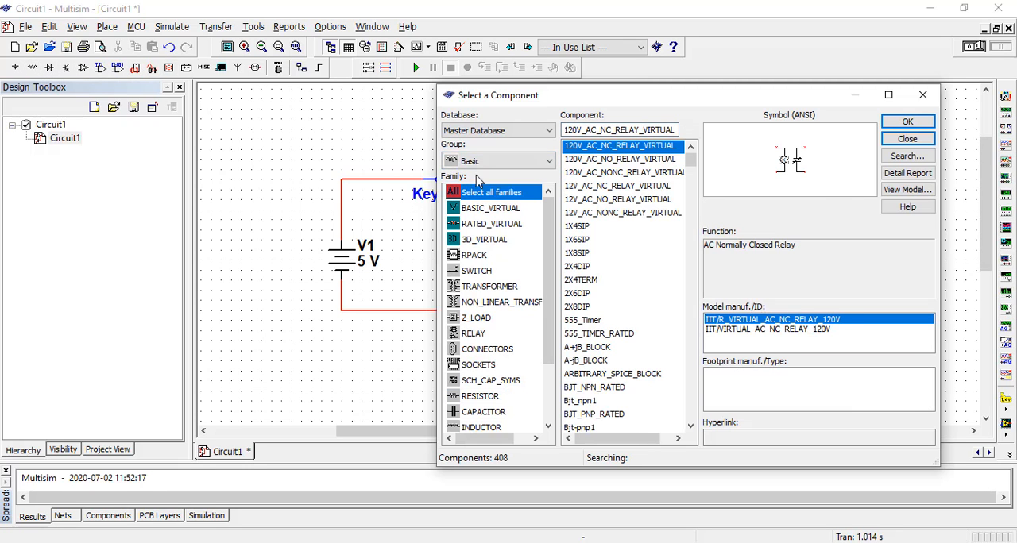
left_click(493, 160)
left_click(492, 178)
type("led")
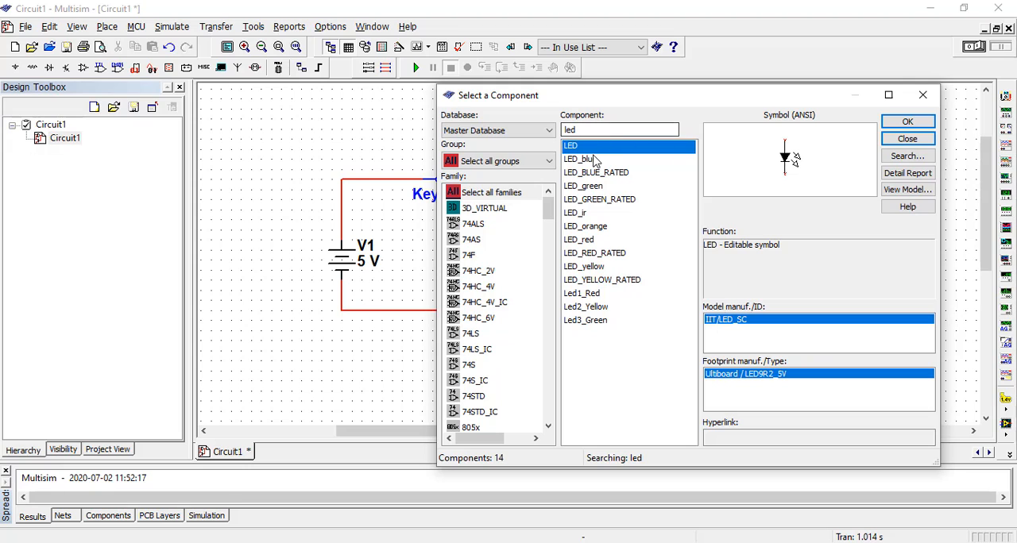
left_click(588, 159)
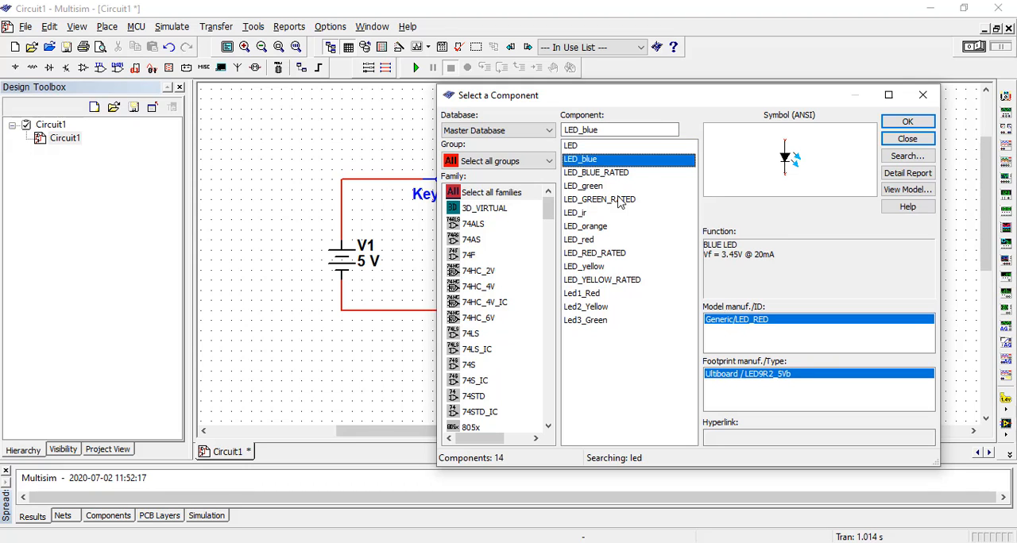
left_click(590, 227)
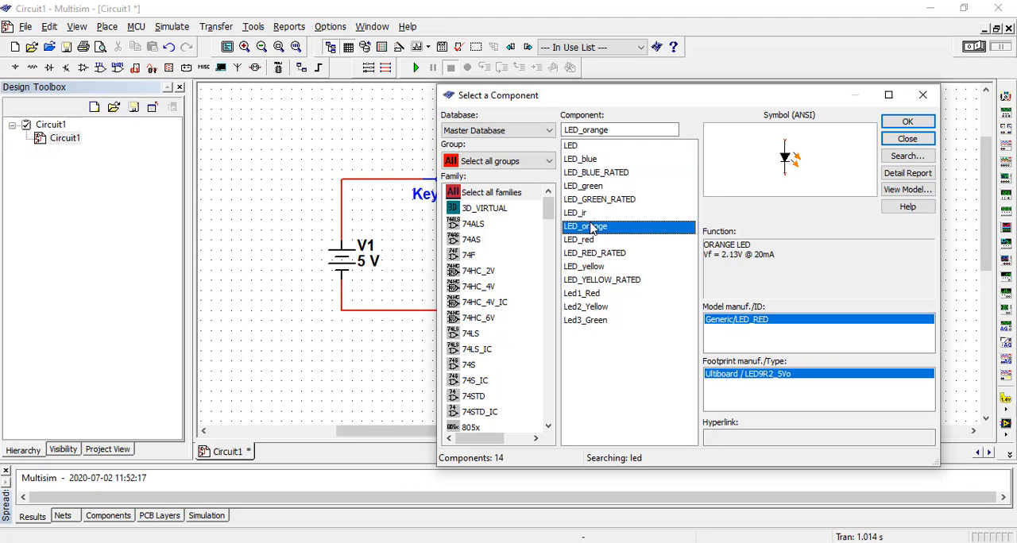
left_click(907, 122)
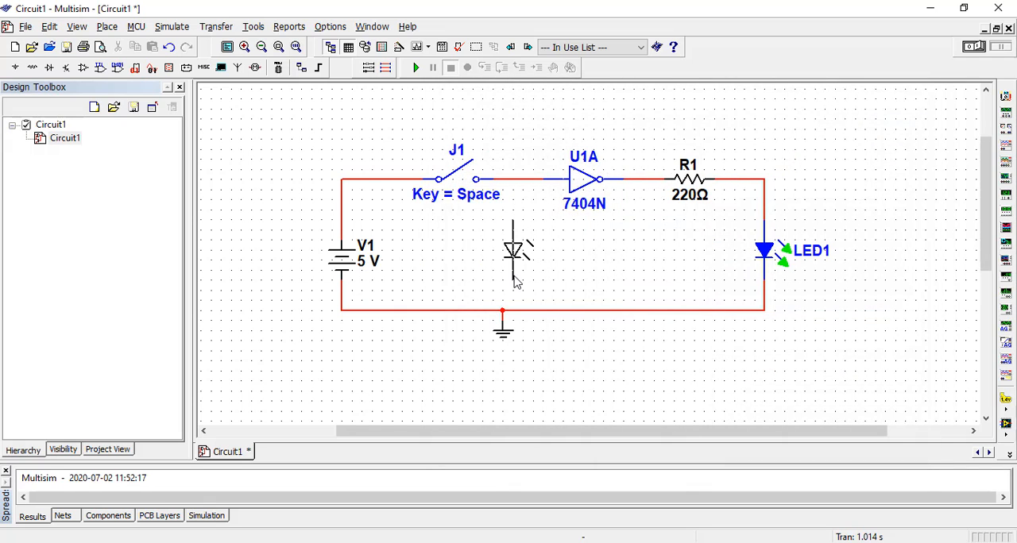
left_click(514, 282)
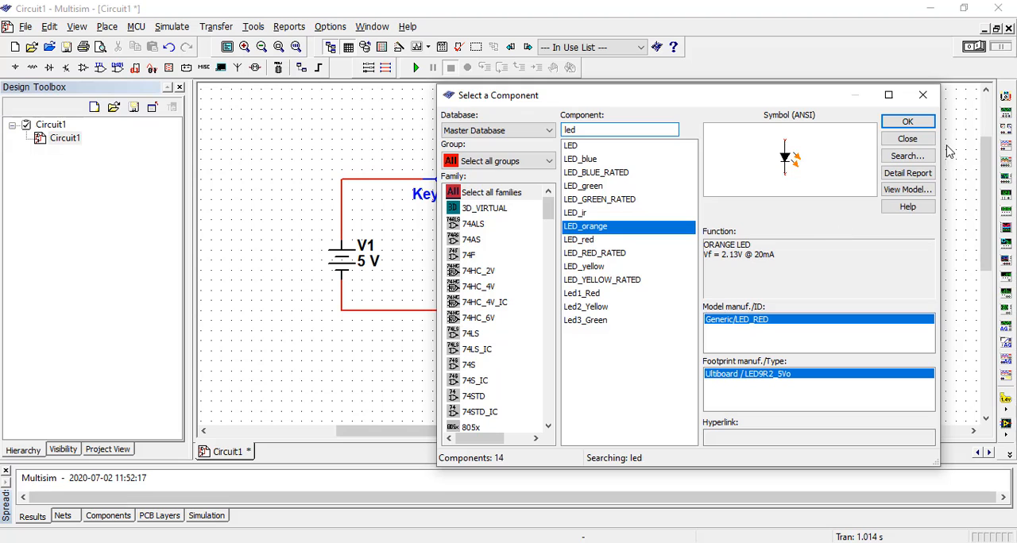
left_click(908, 139)
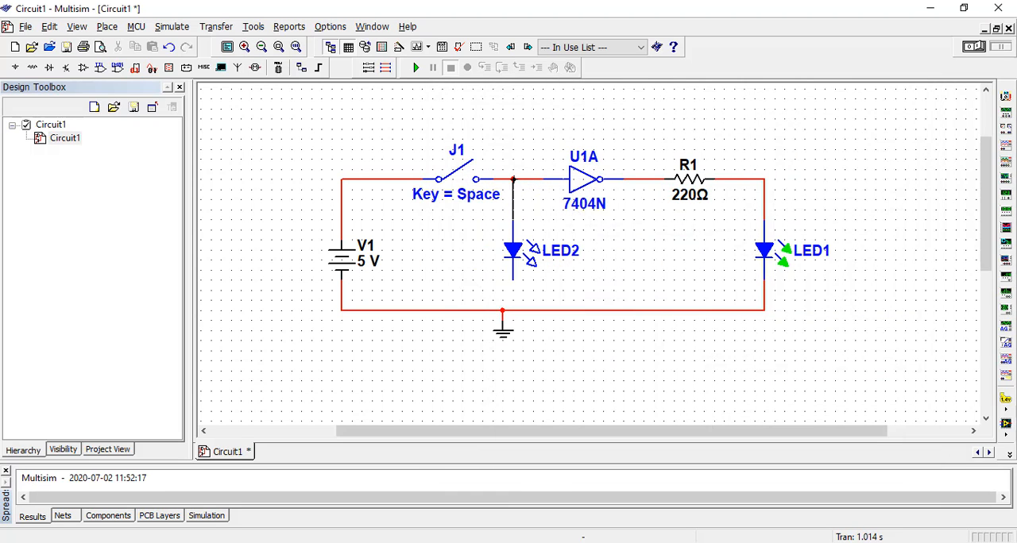
left_click(516, 237)
- Simulate the two-LED circuit with the switch closed and again with it open, stopping after each run
left_click(460, 163)
left_click(982, 47)
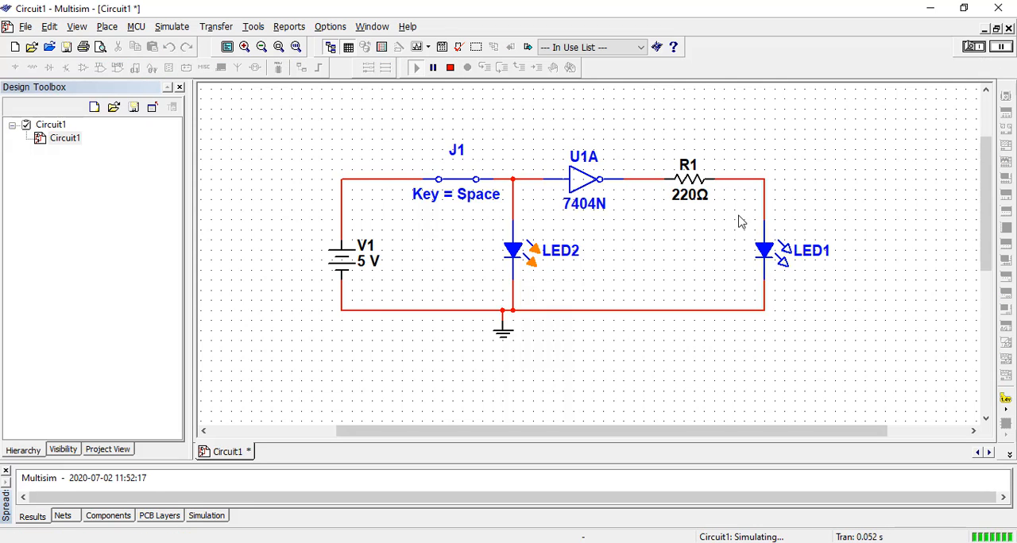
left_click(471, 186)
left_click(976, 47)
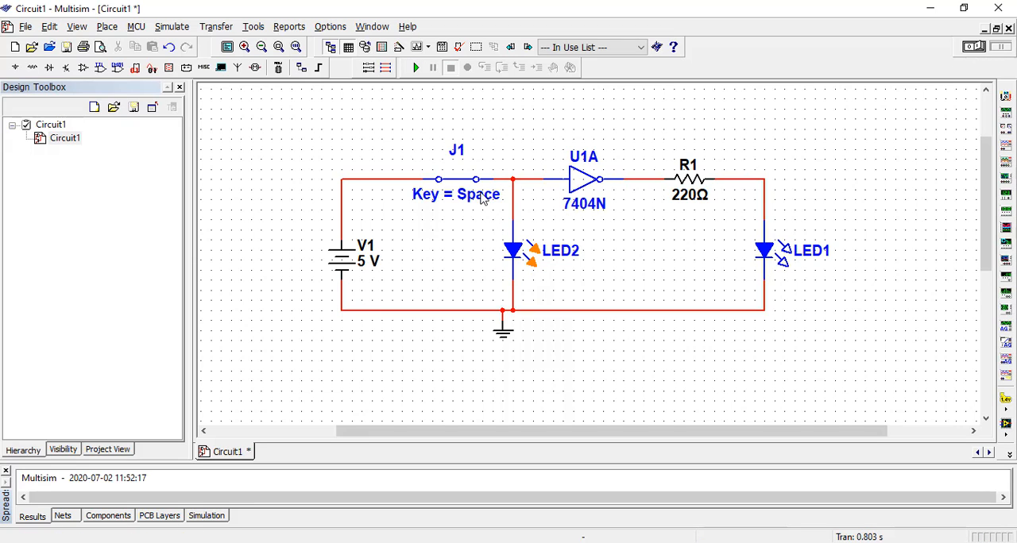
left_click(470, 182)
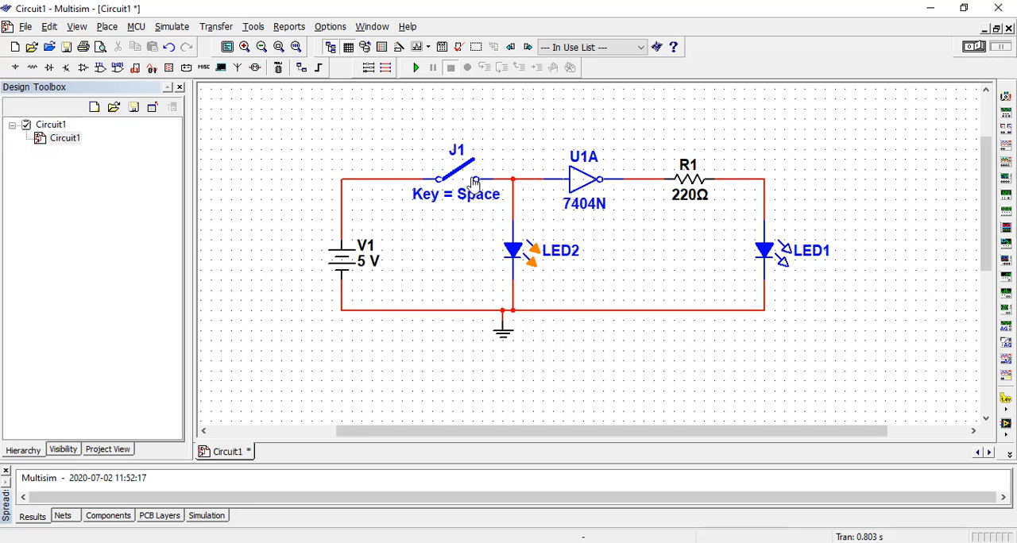
left_click(974, 46)
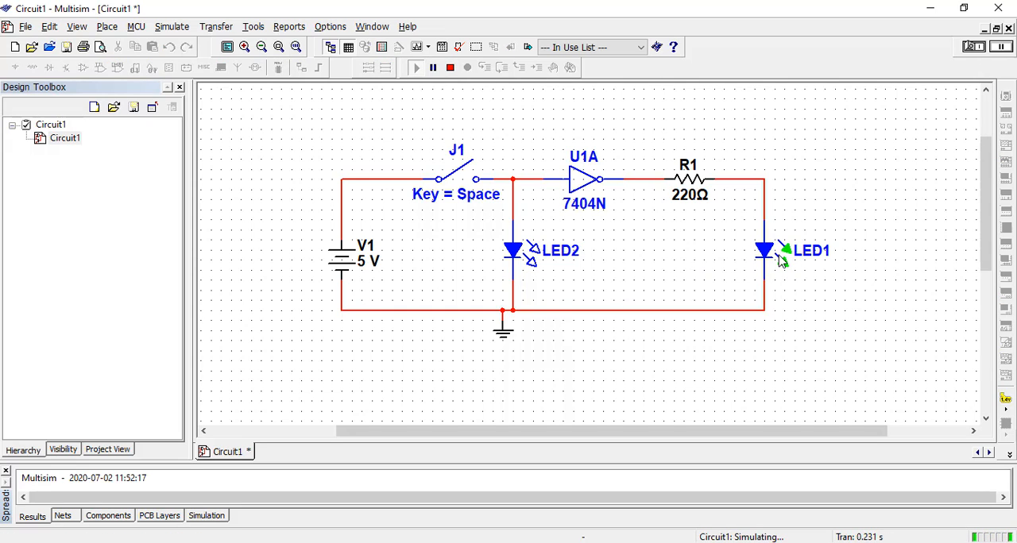
left_click(971, 48)
- Close the switch, run the simulation to compare the orange and green LEDs, and stop it
left_click(468, 195)
left_click(467, 200)
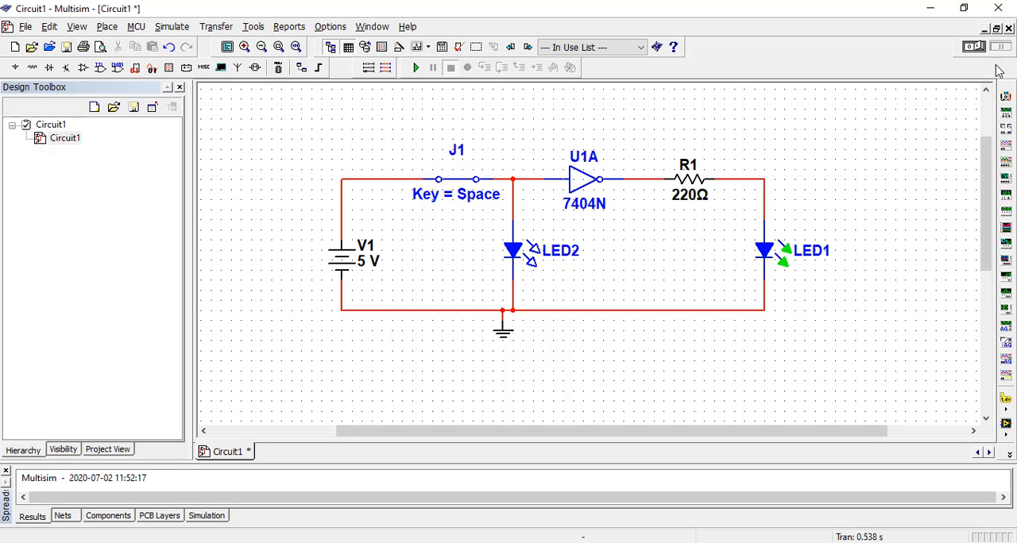
left_click(974, 46)
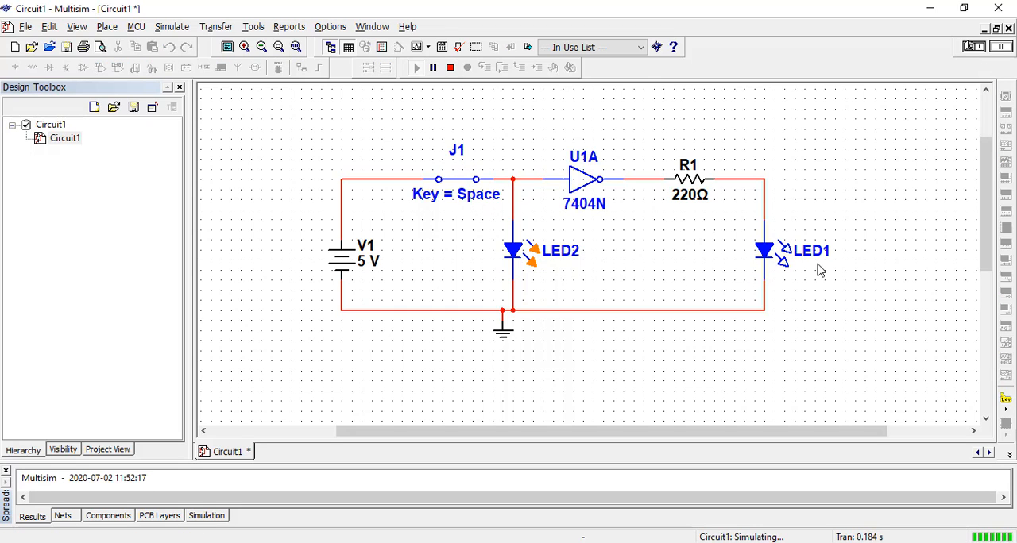
left_click(970, 49)
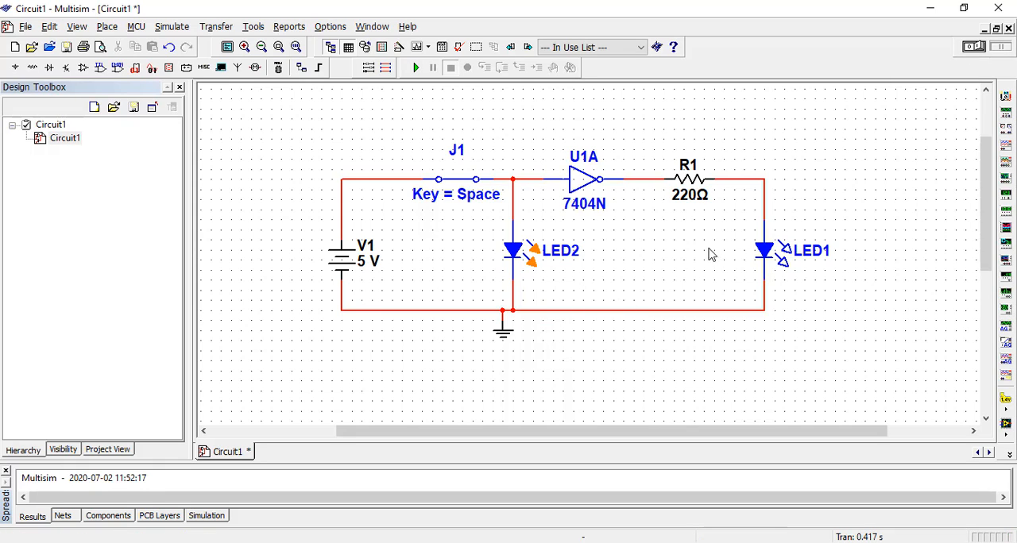
- Replace the green LED on the inverter's output branch with Led2_Yellow from the 3D_VIRTUAL family across all component groups
double_click(761, 264)
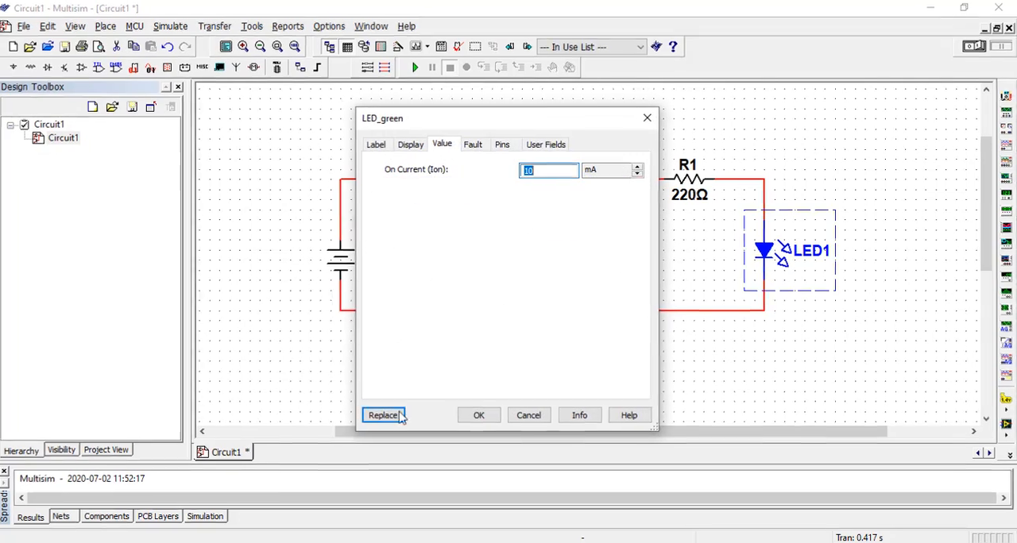
left_click(107, 528)
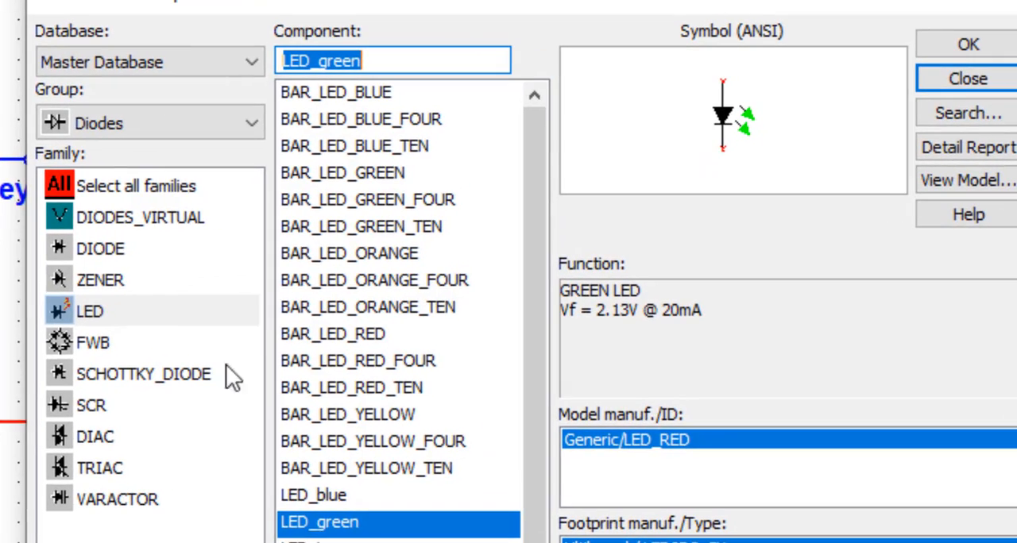
left_click(120, 120)
left_click(115, 151)
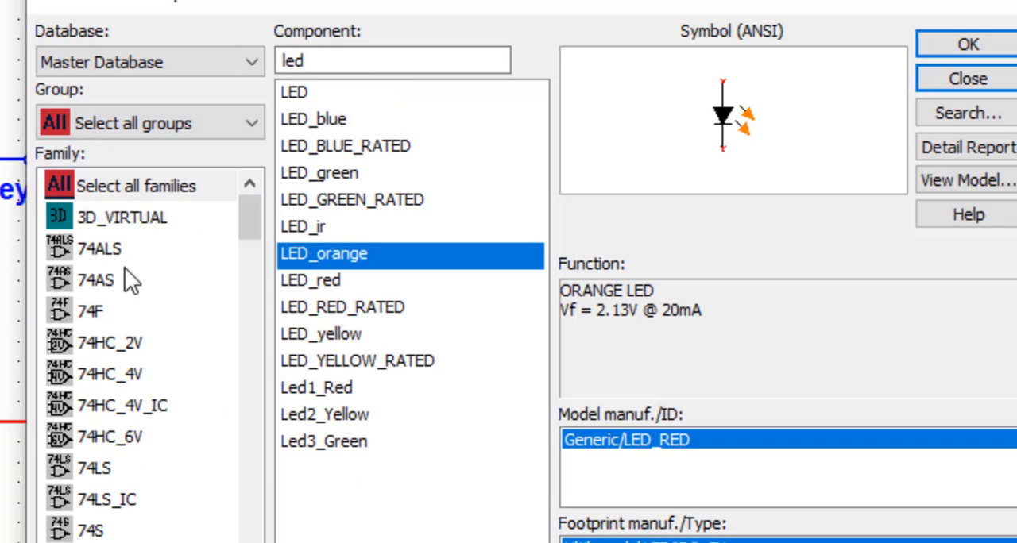
left_click(130, 217)
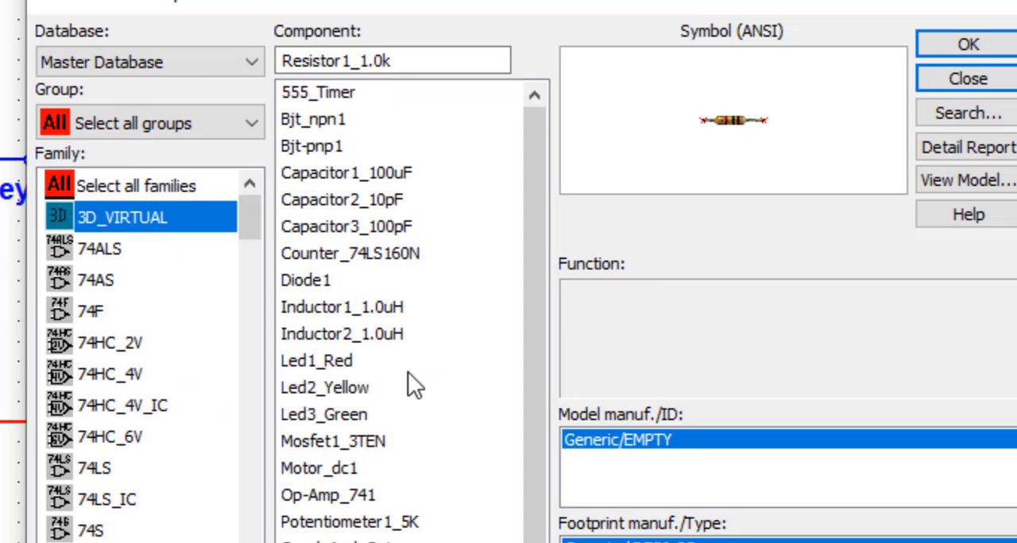
left_click(345, 364)
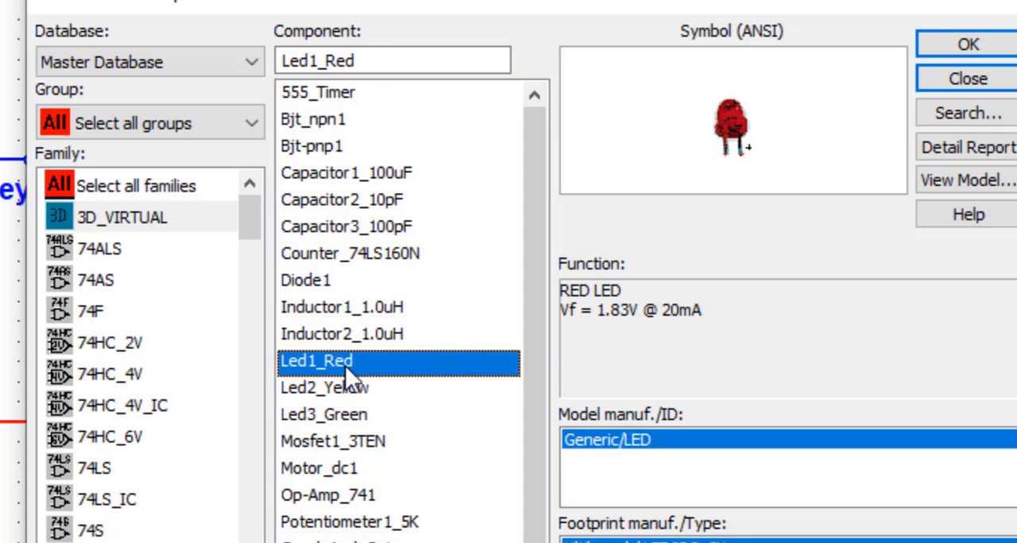
left_click(341, 387)
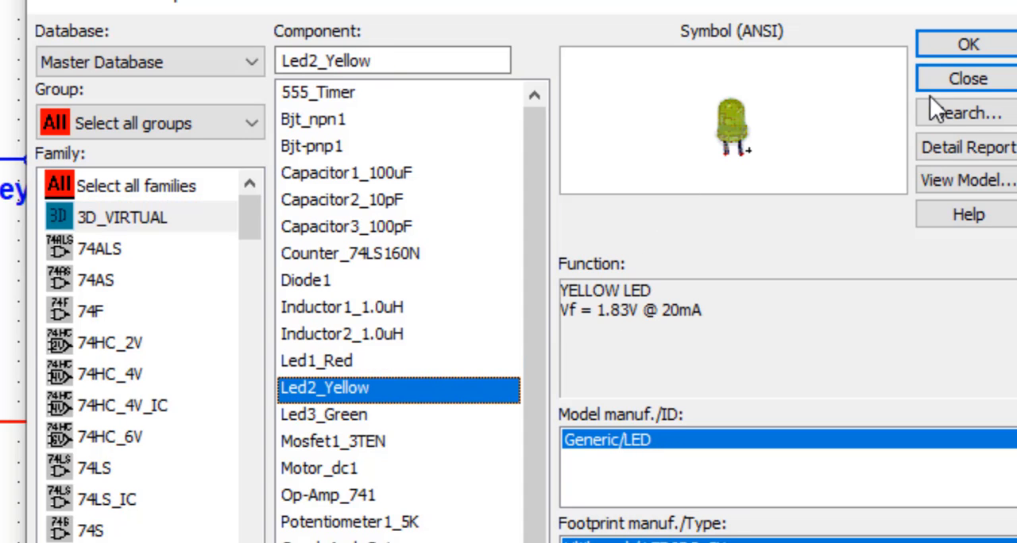
left_click(993, 42)
left_click(761, 248)
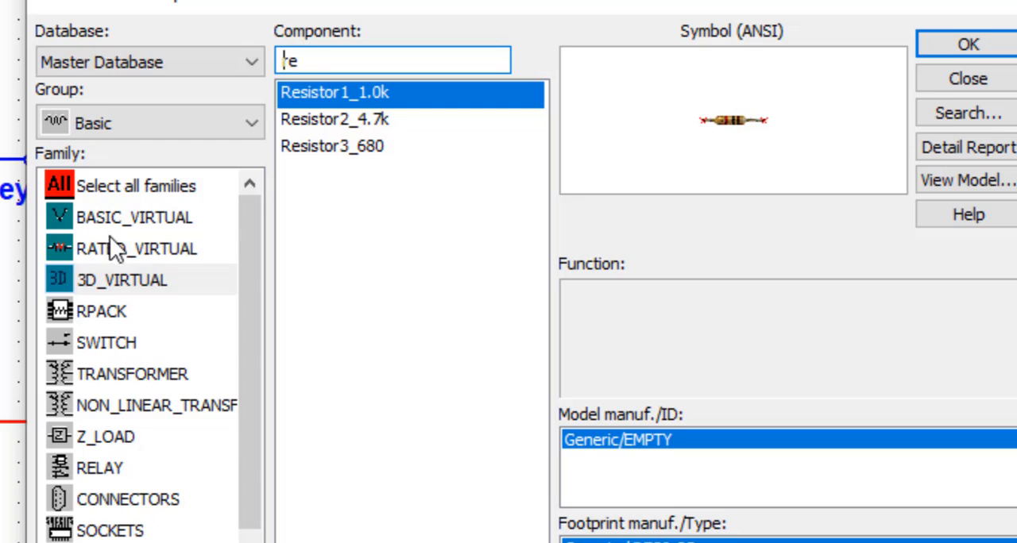
- Replace the orange LED on the inverter's input line with Led3_Green from the 3D_VIRTUAL family across all component groups
left_click(142, 116)
left_click(127, 152)
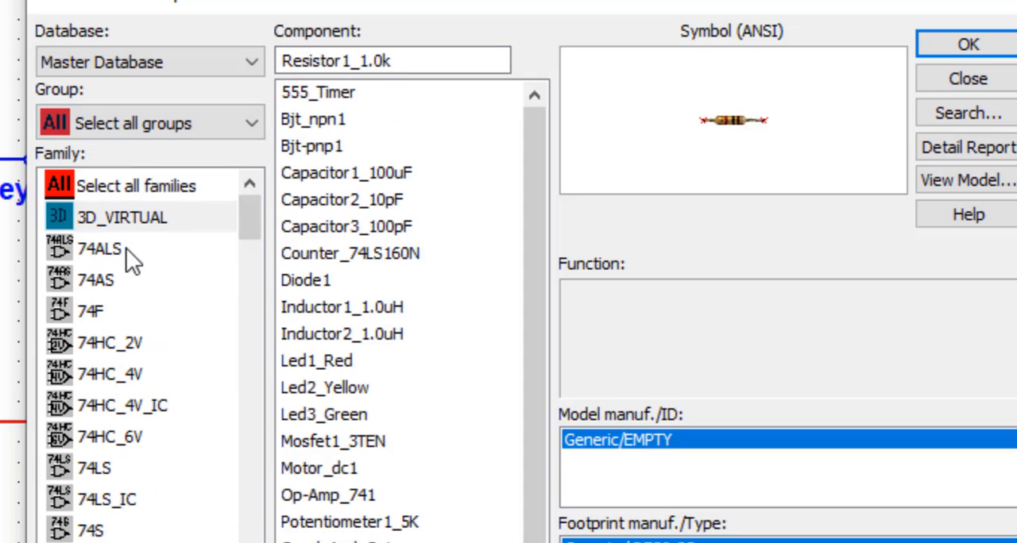
left_click(136, 221)
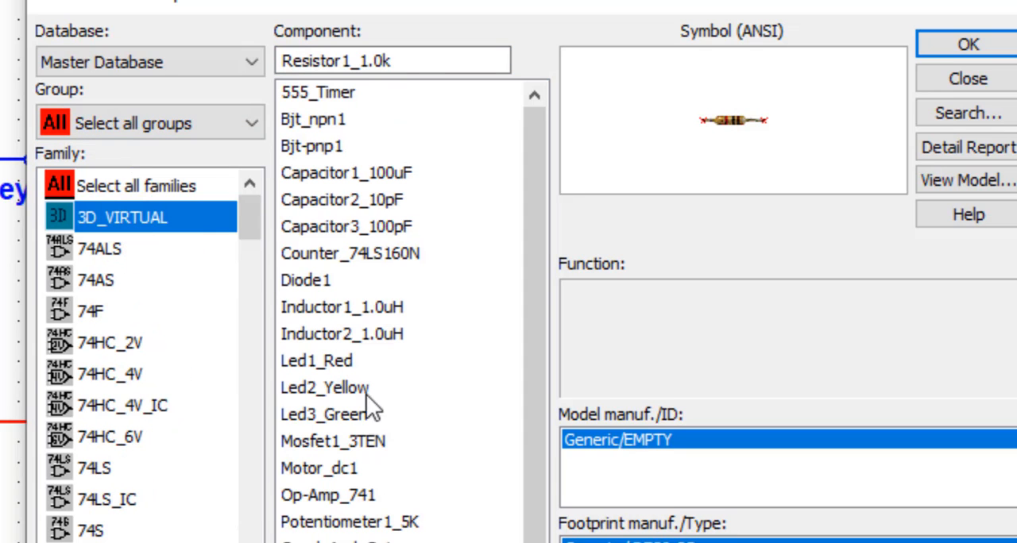
left_click(384, 70)
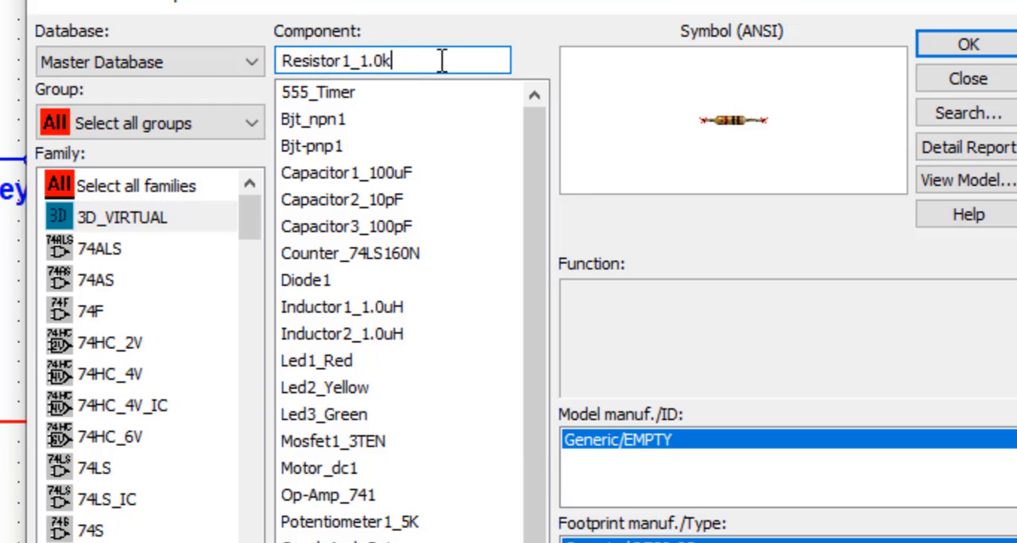
left_click_drag(472, 62, 225, 60)
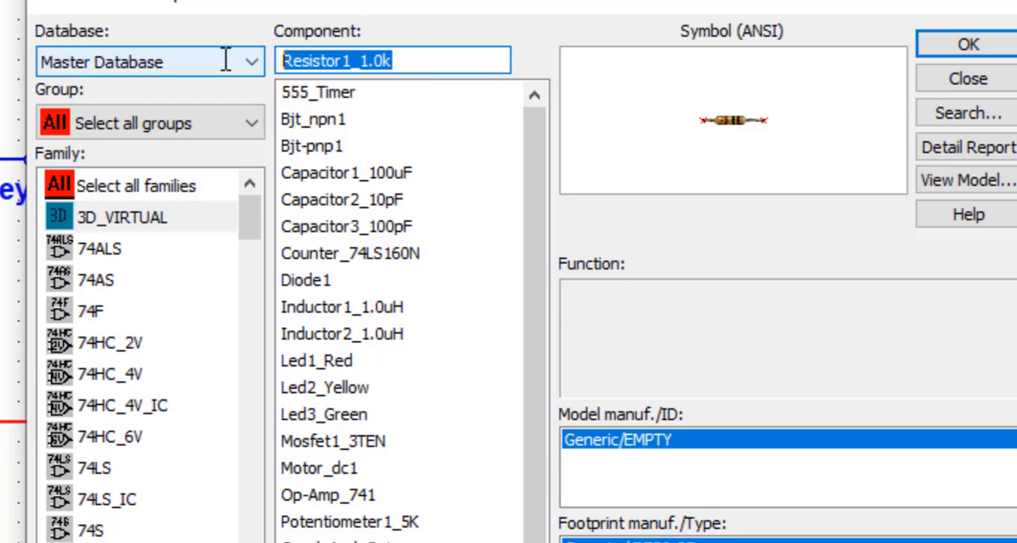
type("le")
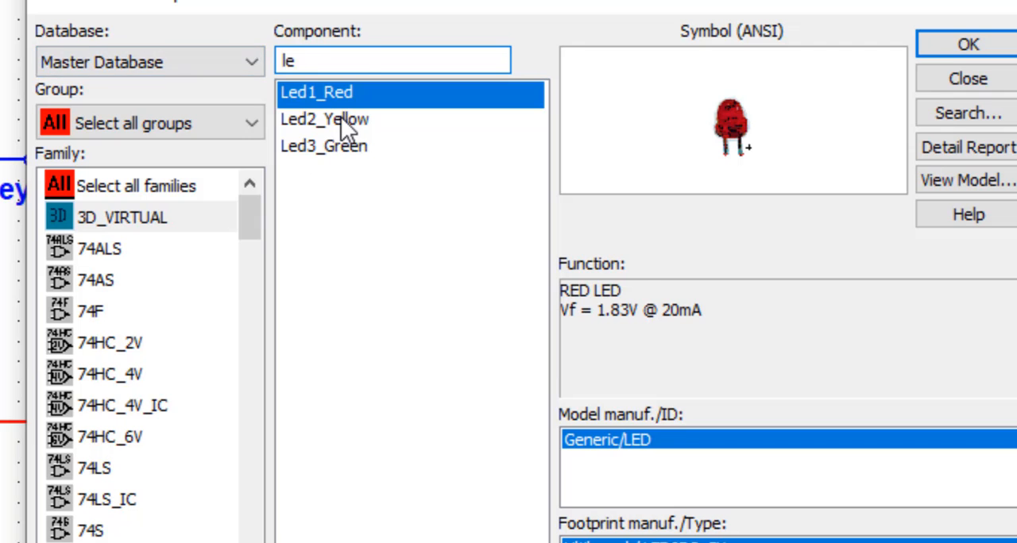
left_click(341, 119)
left_click(347, 143)
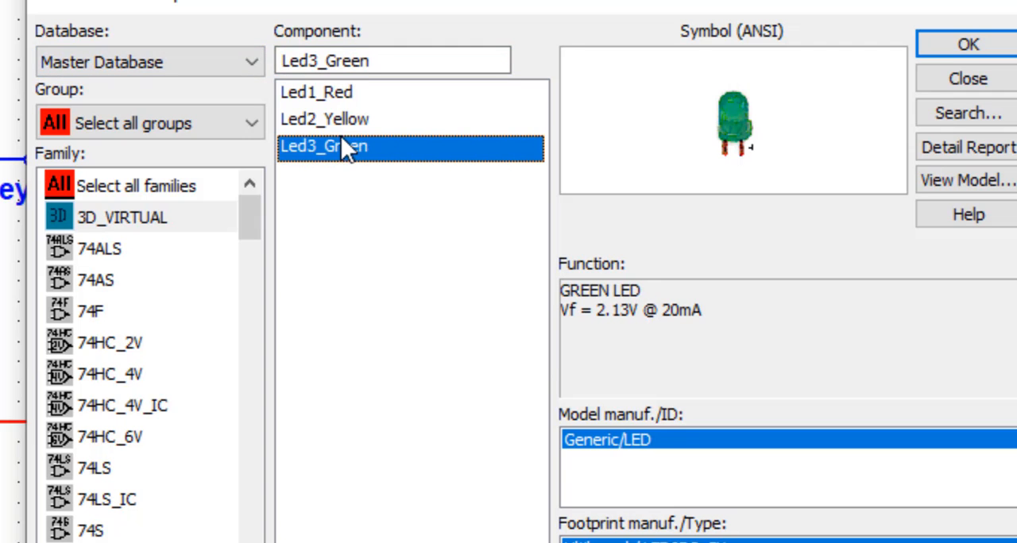
left_click(1013, 57)
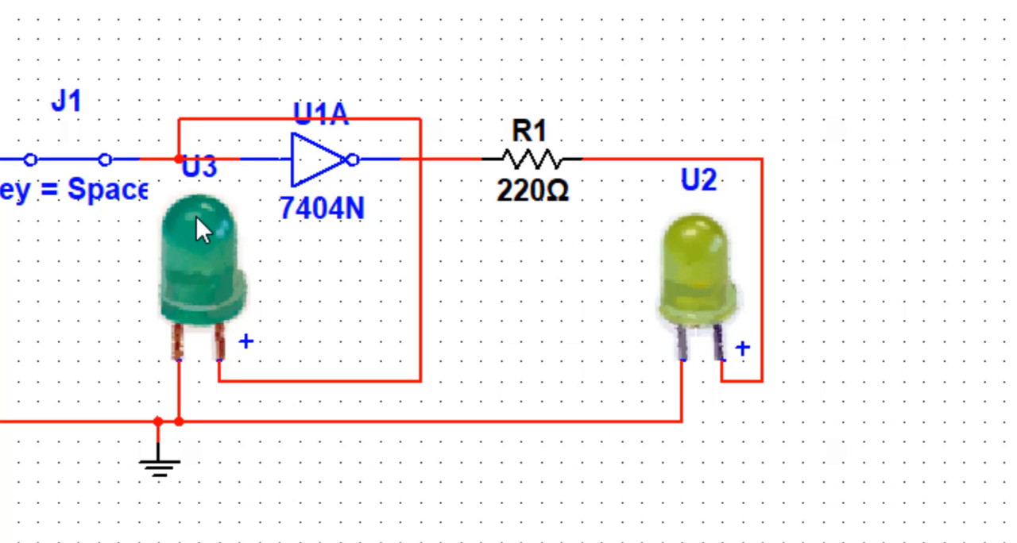
- Replace the SPST switch J1 with the 3D_VIRTUAL component Switch1
left_click(51, 167)
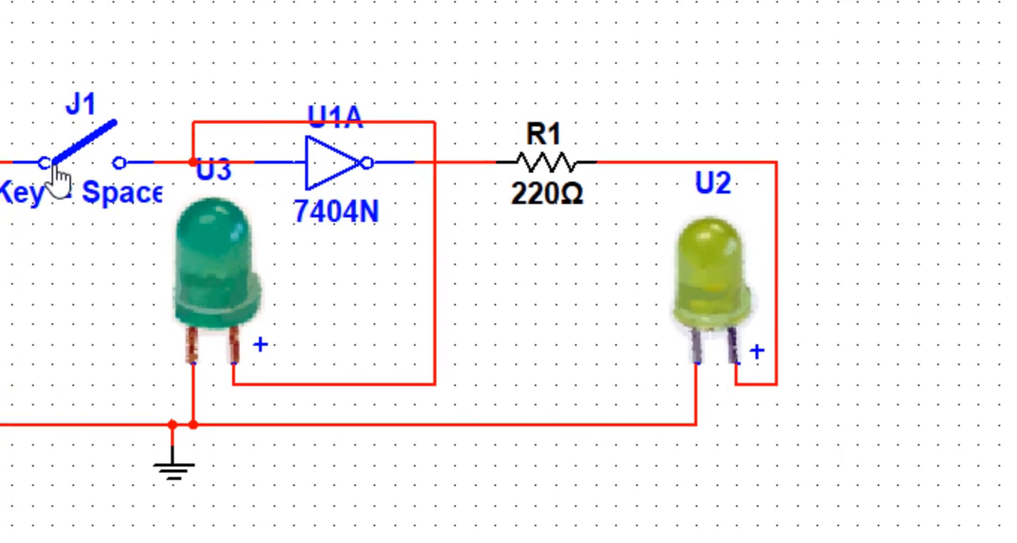
double_click(42, 185)
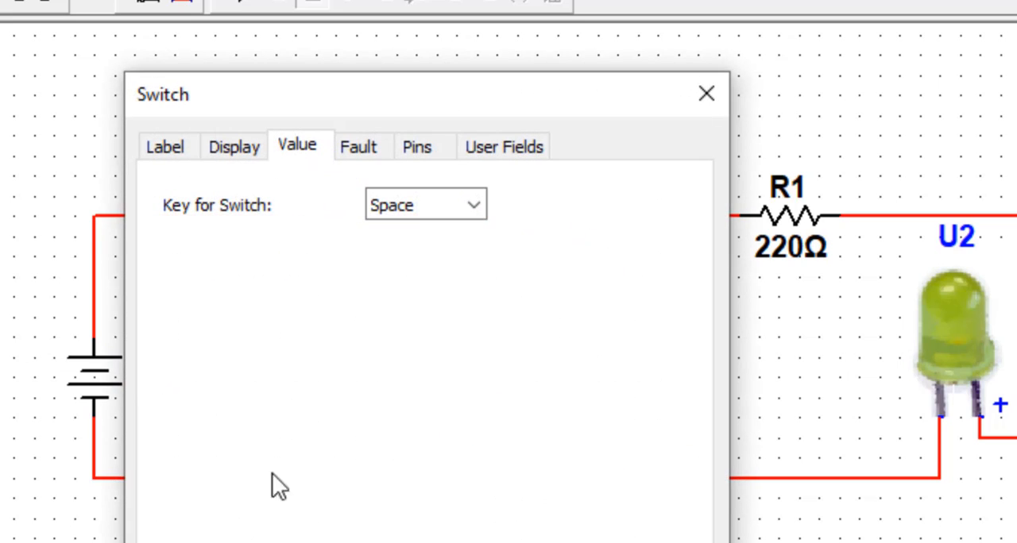
left_click(231, 542)
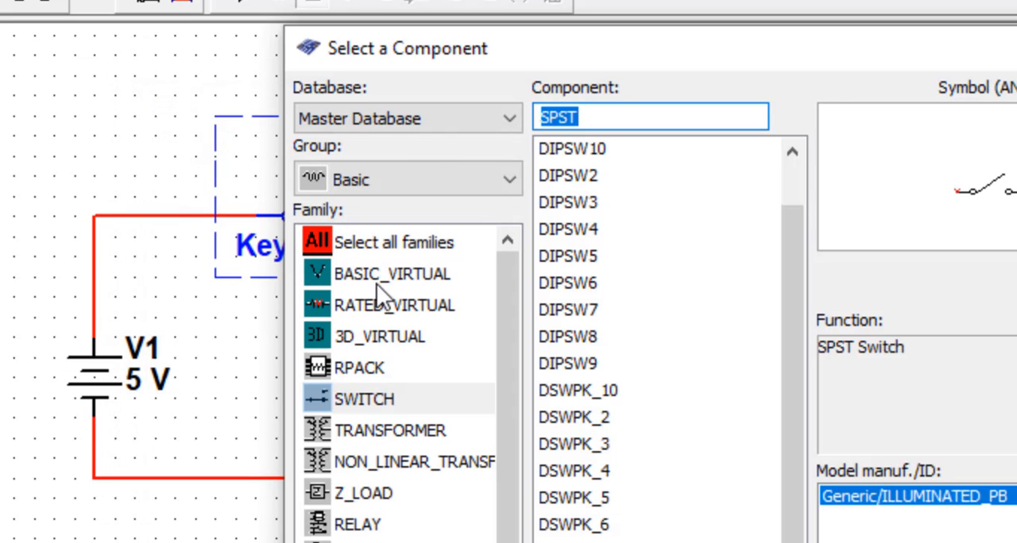
left_click(373, 337)
type("re")
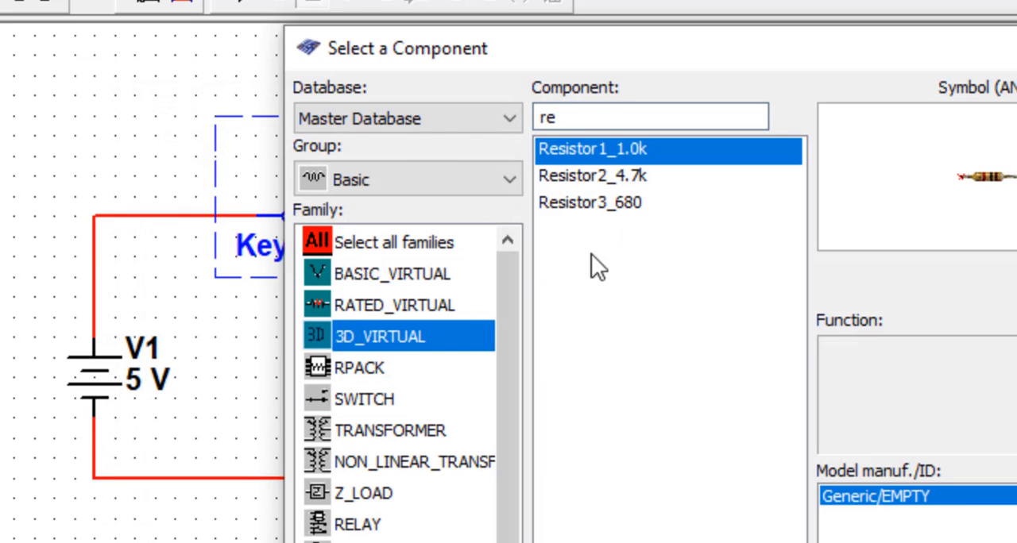
left_click(622, 126)
type("sw")
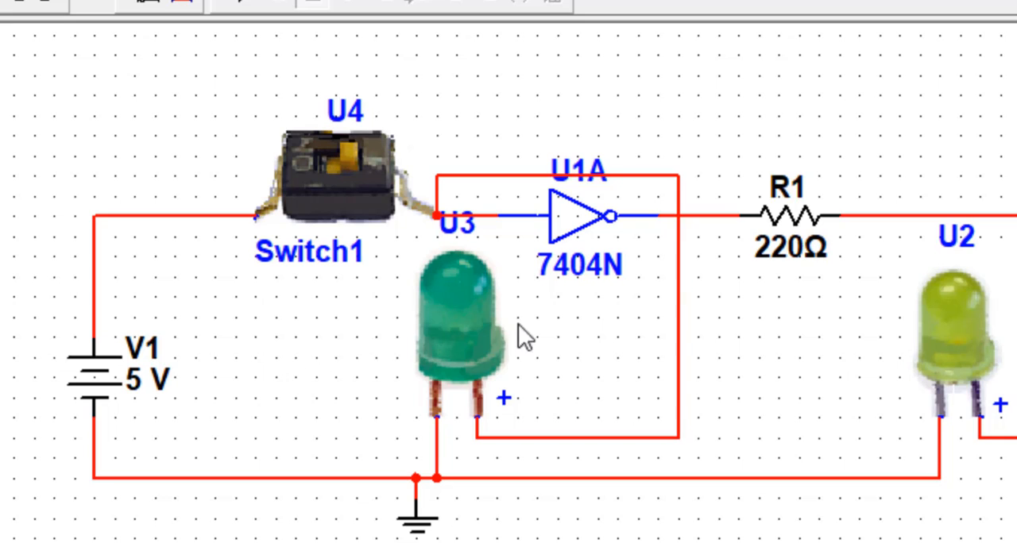
- Replace the 220 Ω resistor R1 with the 3D_VIRTUAL component Resistor3_680
double_click(790, 216)
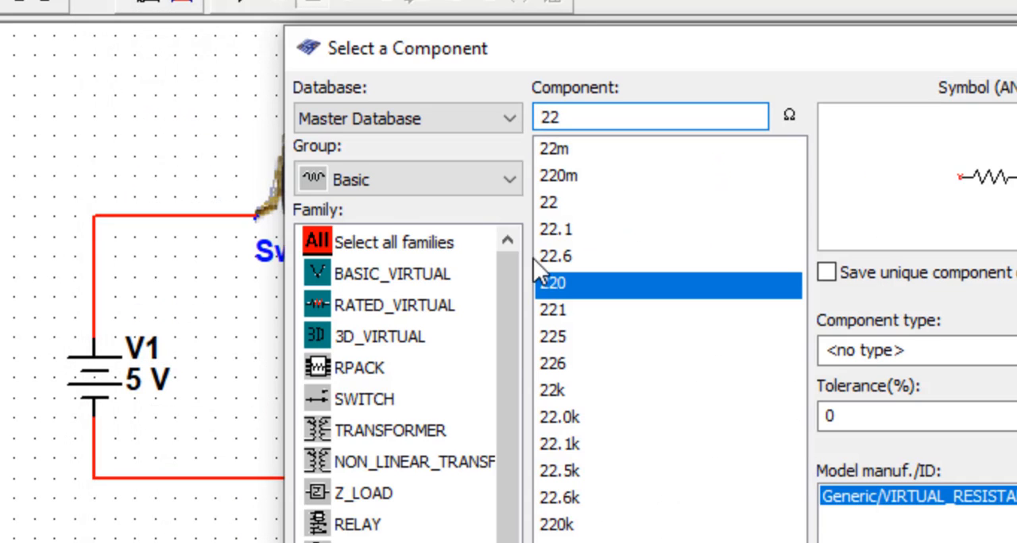
left_click(400, 340)
type("swi")
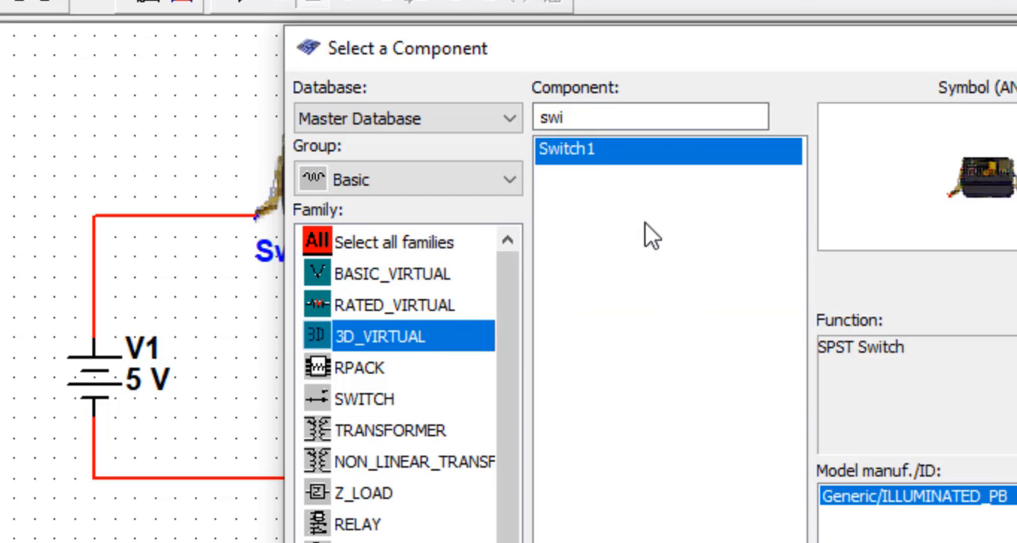
left_click_drag(612, 117, 466, 121)
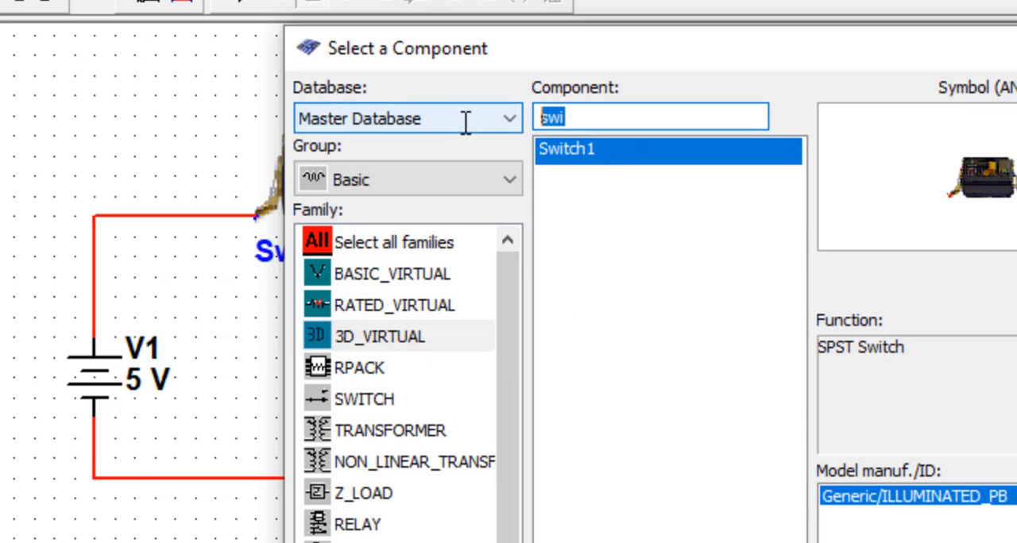
type("r")
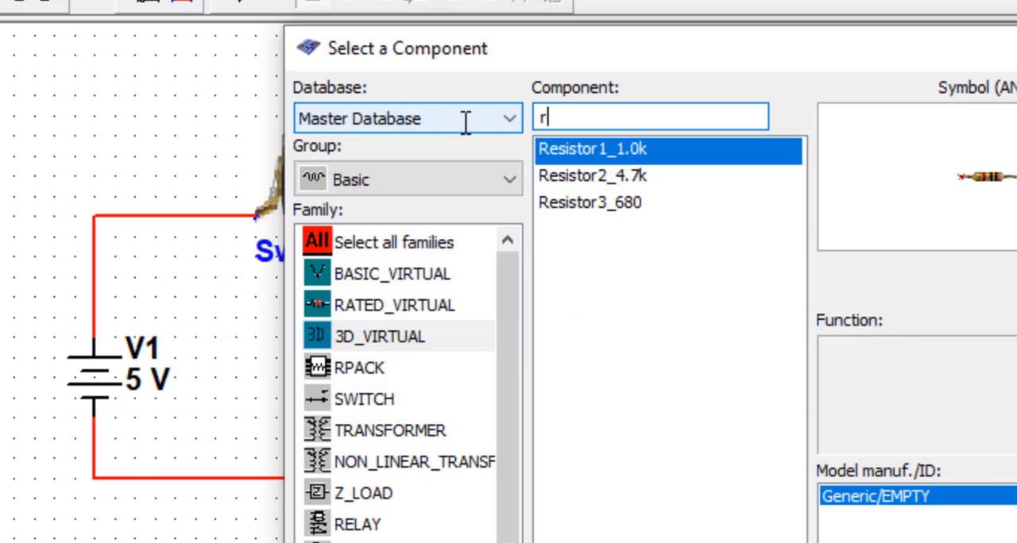
left_click(606, 203)
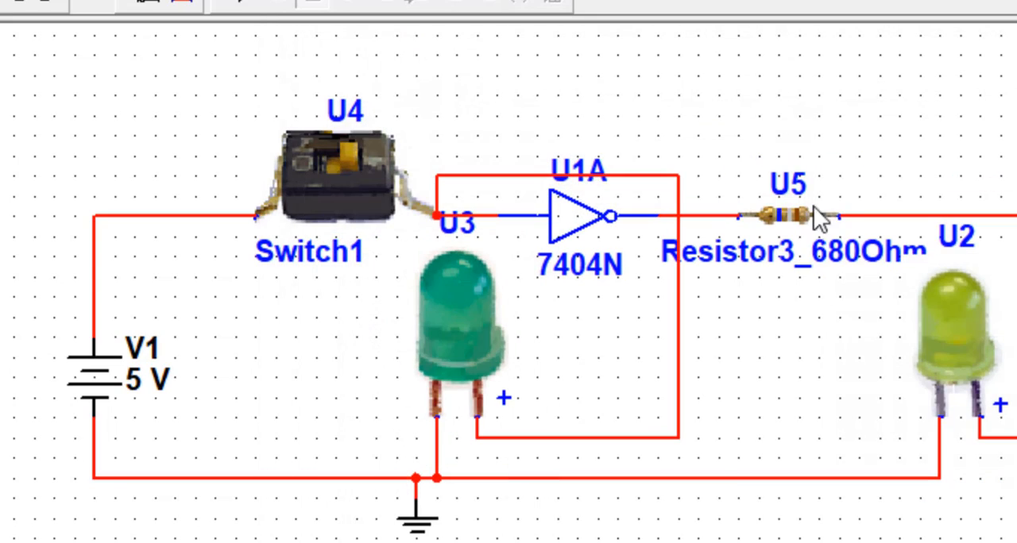
- Move the green LED below the switch and connect the yellow LED directly to the inverter output, without the 680 Ω resistor
scroll(822, 250, "up", 1)
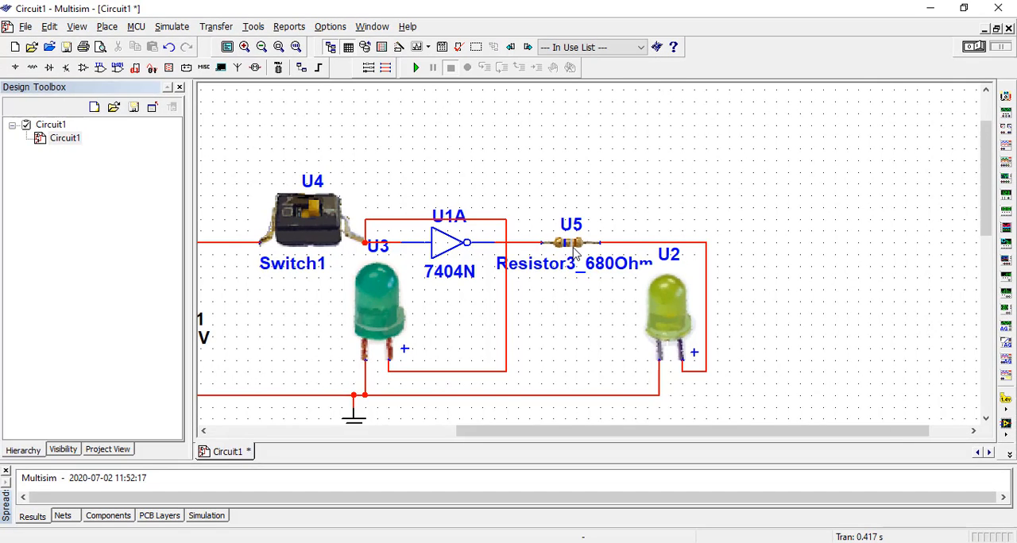
scroll(575, 253, "up", 1)
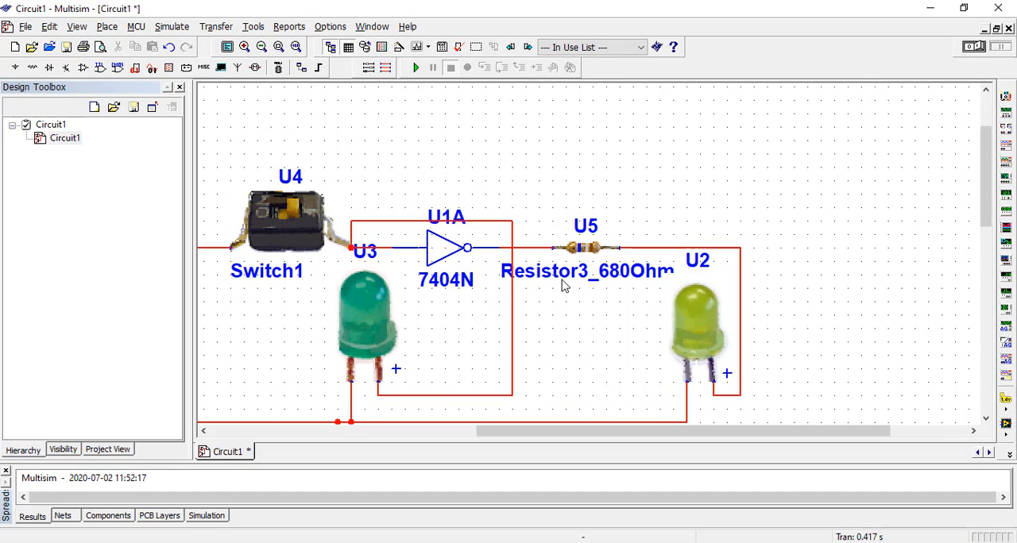
scroll(584, 344, "down", 2)
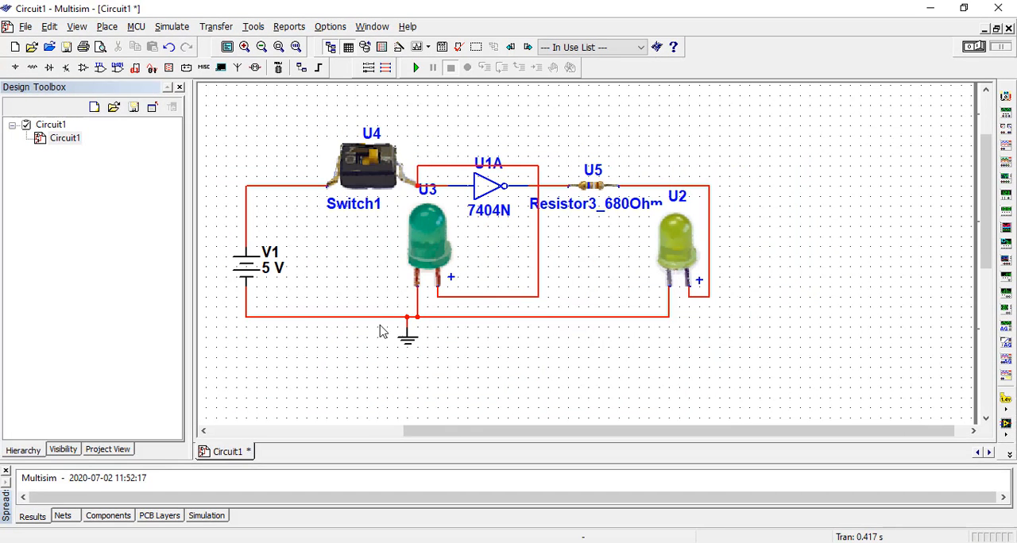
left_click_drag(465, 432, 394, 432)
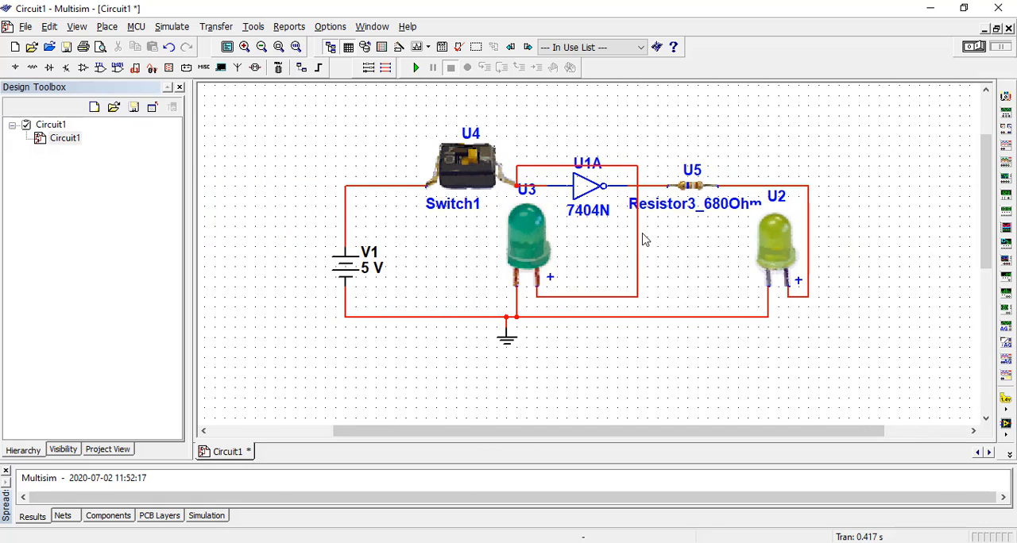
left_click_drag(533, 251, 442, 260)
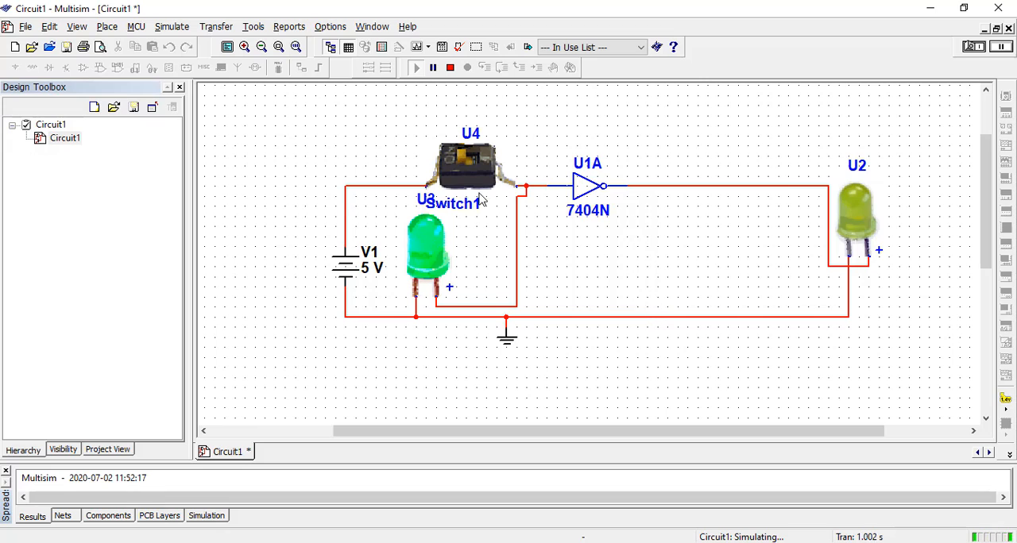
- Simulate the 3D circuit with the switch open, stop it, and run it again with the switch closed
left_click(470, 169)
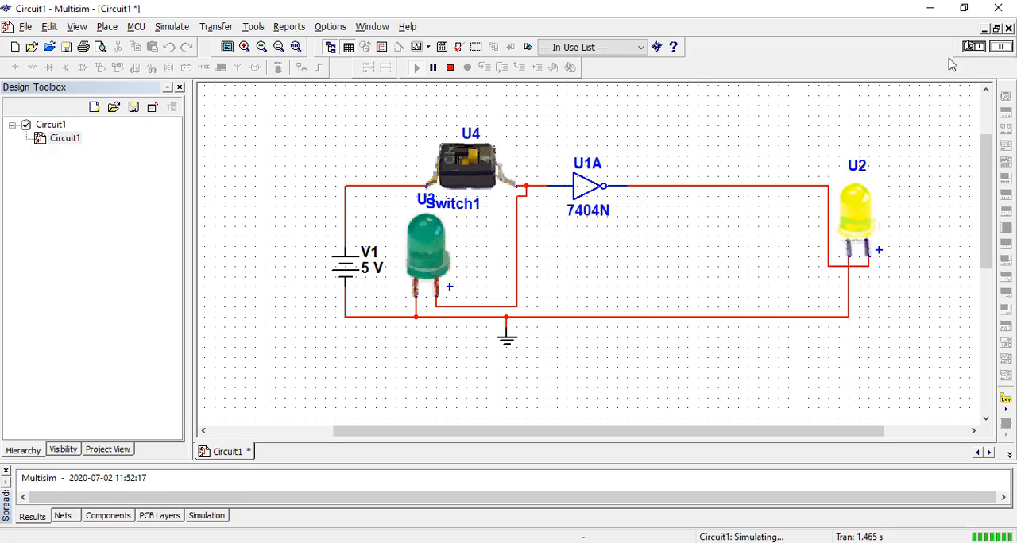
left_click(971, 48)
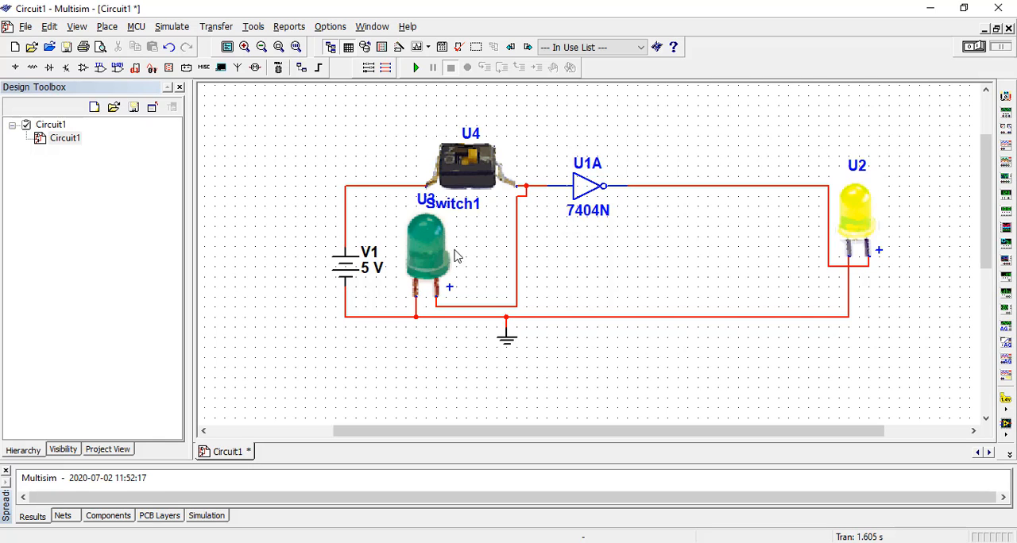
left_click(971, 48)
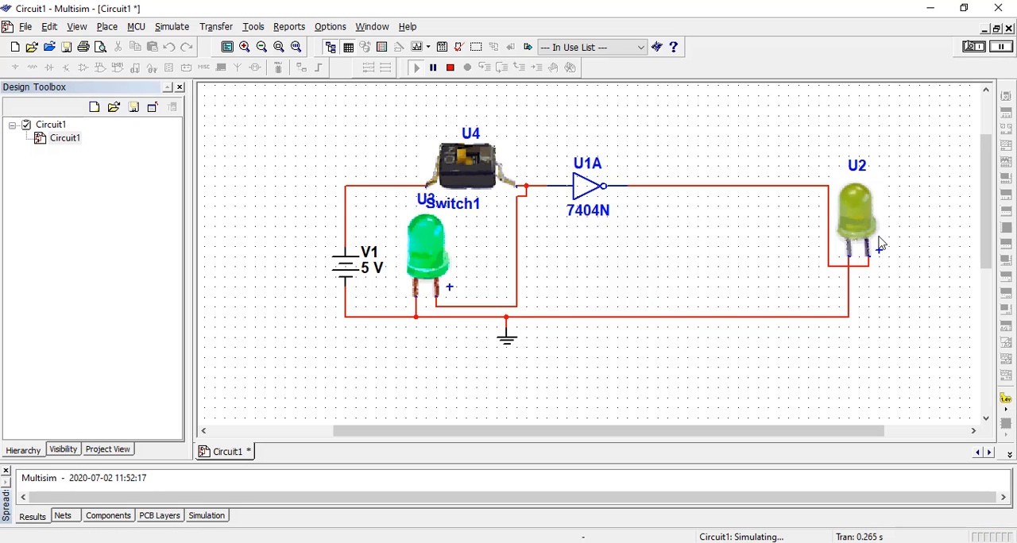